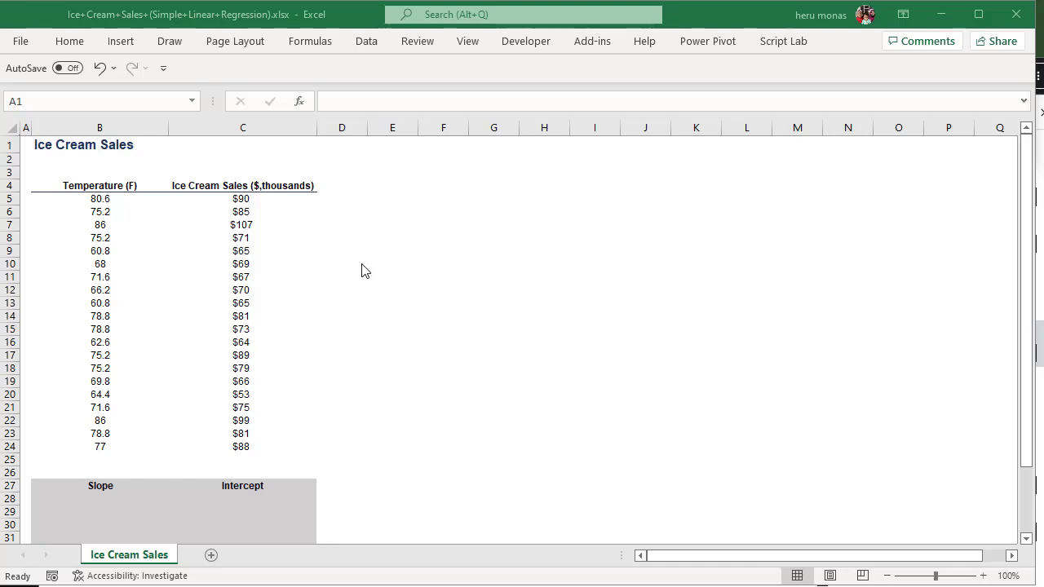
click(428, 311)
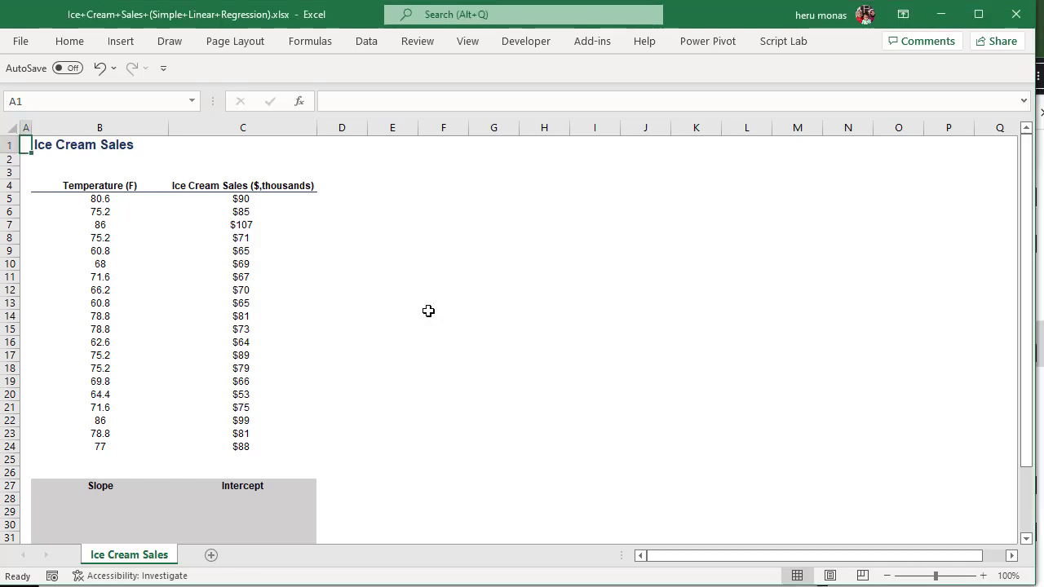
click(428, 311)
click(481, 263)
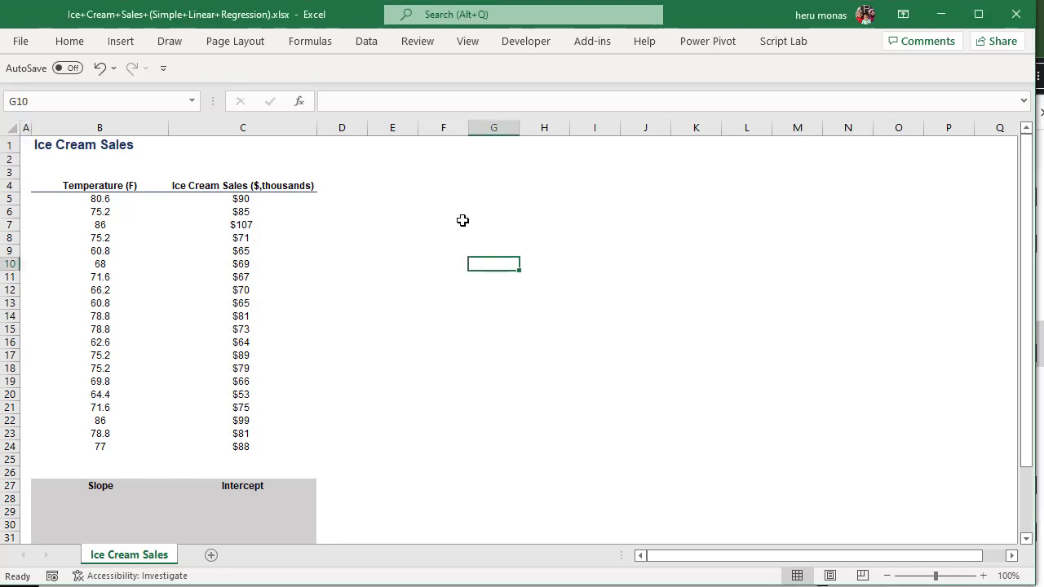
click(462, 220)
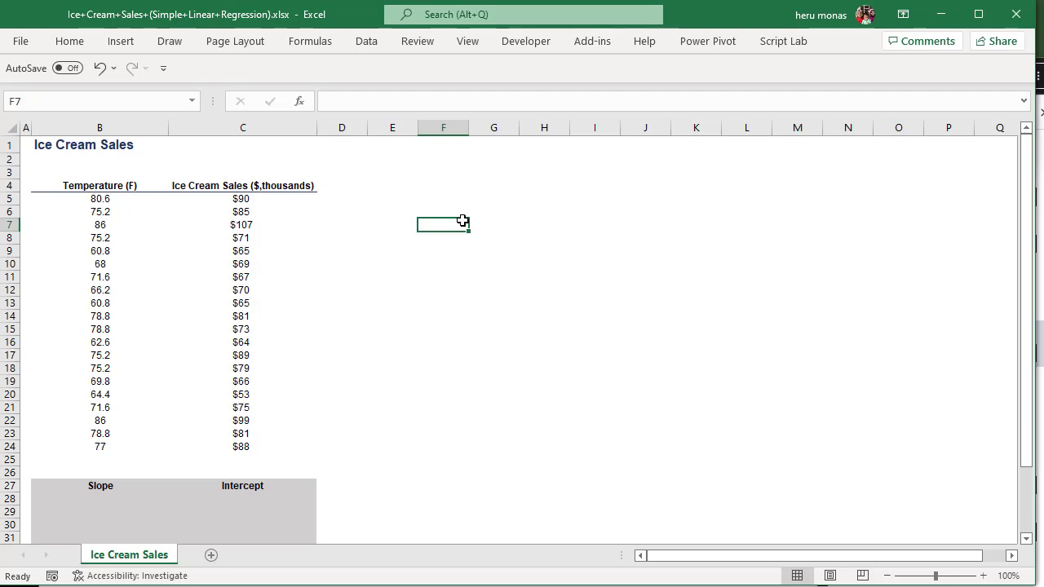
click(406, 283)
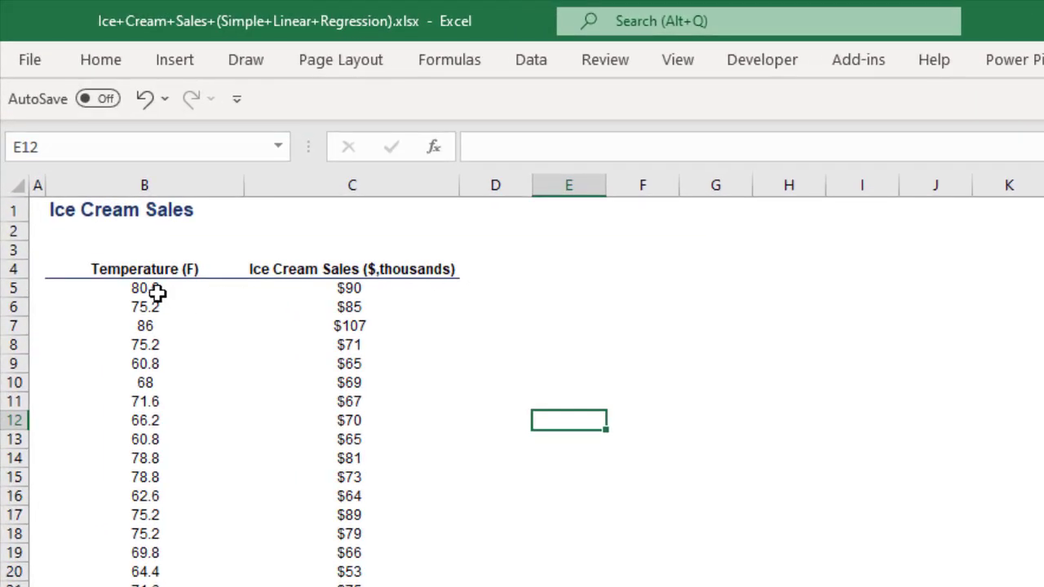
Examine the Temperature (F) readings in column B alongside the matching ice cream sales in column C
click(155, 289)
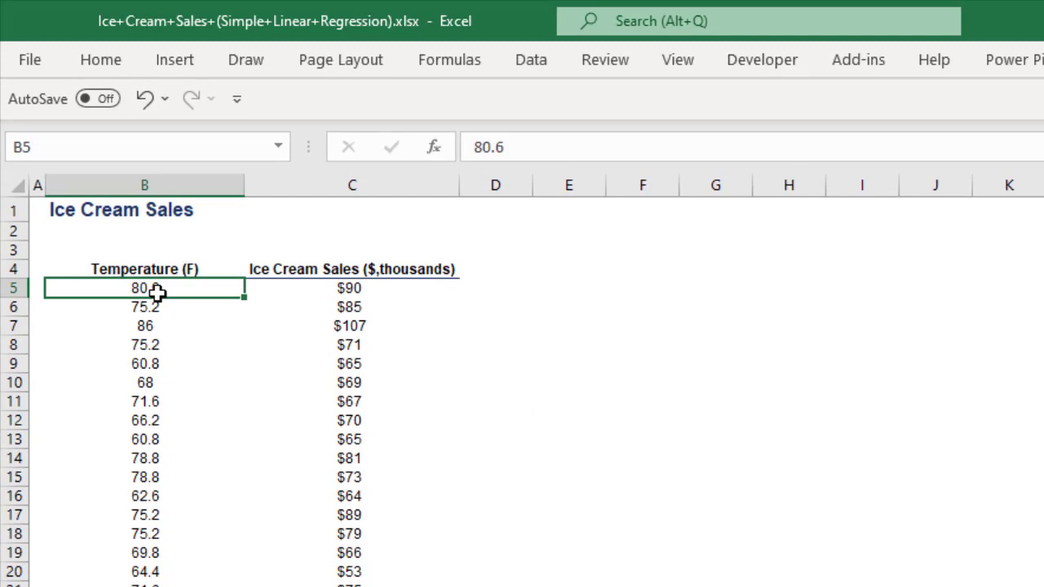
click(355, 291)
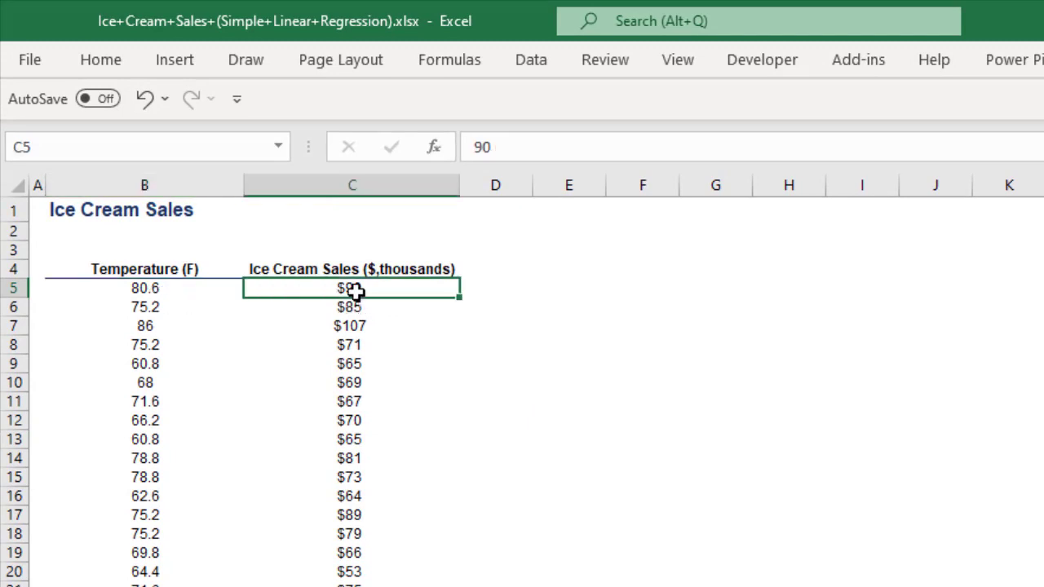
click(172, 269)
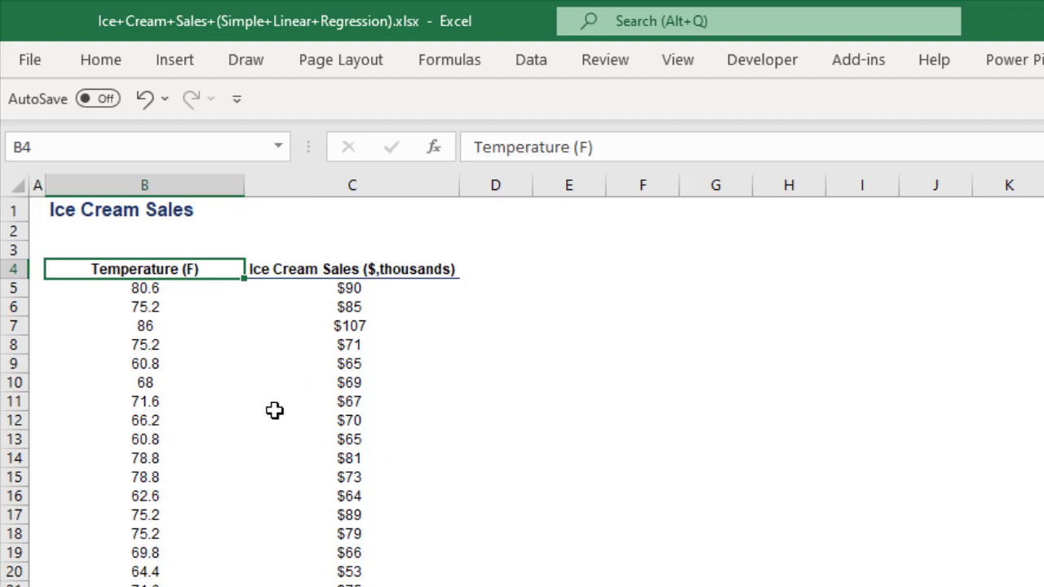
click(155, 294)
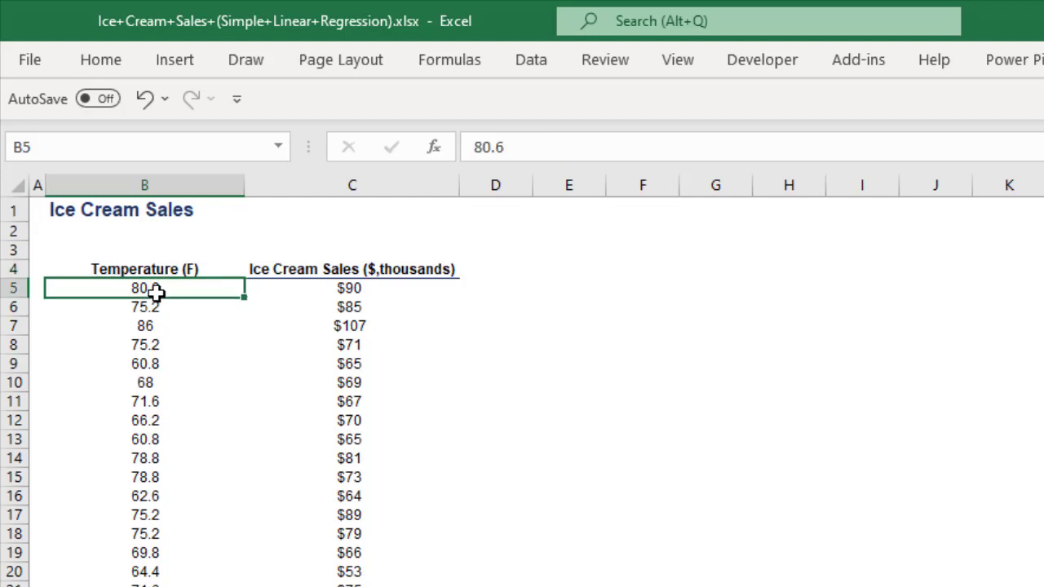
key(Down)
key(Down)
key(Down)
key(Down)
key(Down)
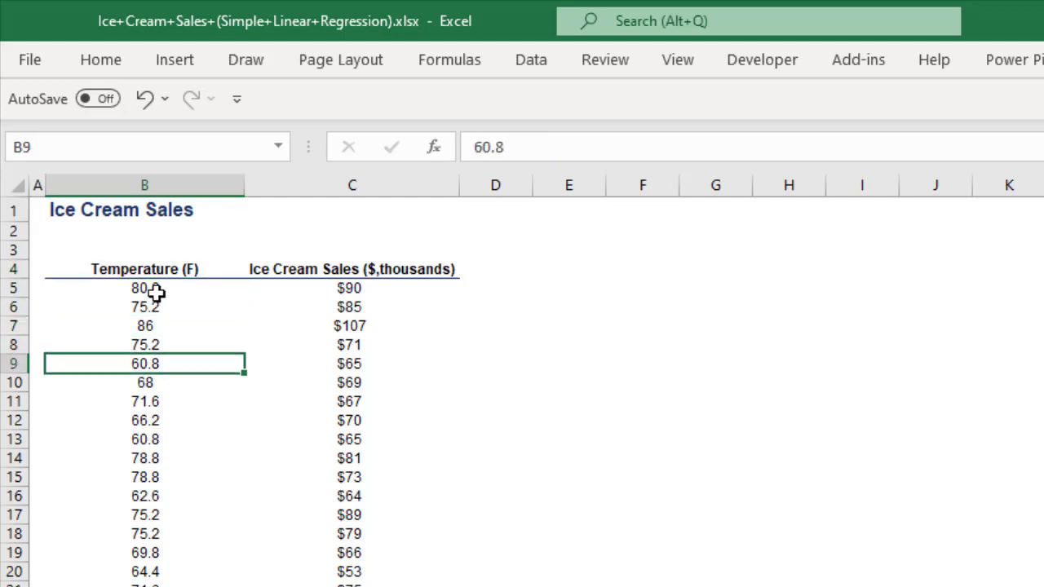
key(Up)
key(Up)
key(Up)
key(Up)
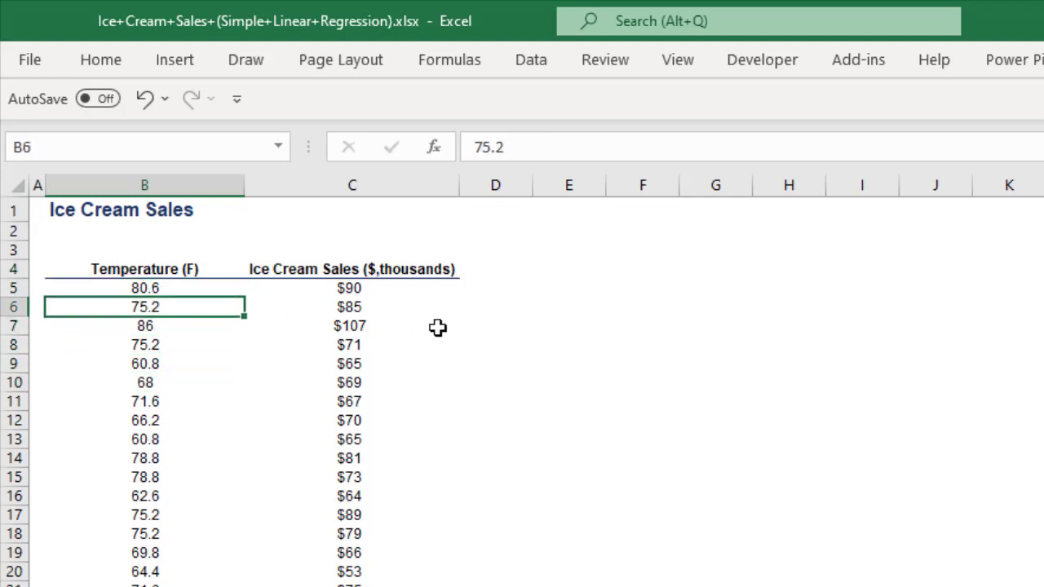
key(Down)
key(Down)
key(Down)
key(Down)
key(Down)
key(Down)
key(Down)
key(Down)
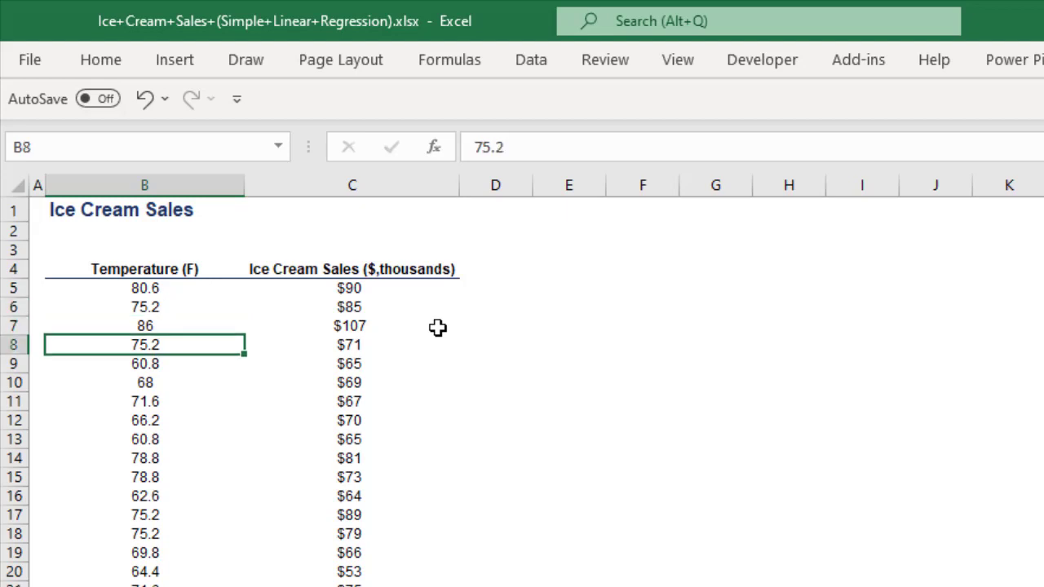
key(Down)
key(Down)
key(Down)
key(Down)
key(Down)
key(Down)
key(Down)
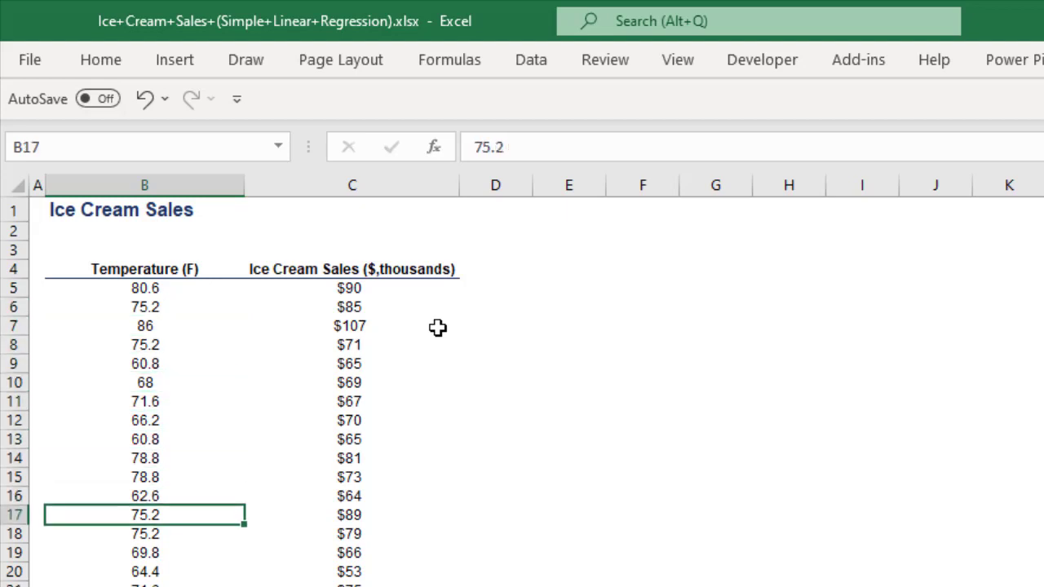
key(Down)
key(Down)
key(Down)
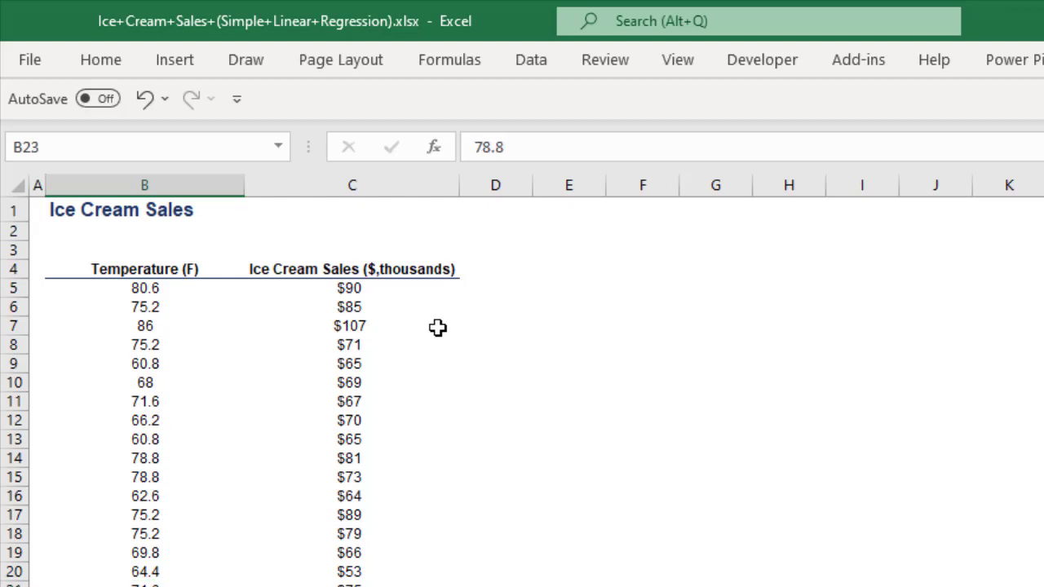
key(Up)
key(Up)
key(Up)
key(Up)
key(Up)
key(Up)
key(Up)
key(Up)
key(Up)
key(Up)
key(Up)
key(Up)
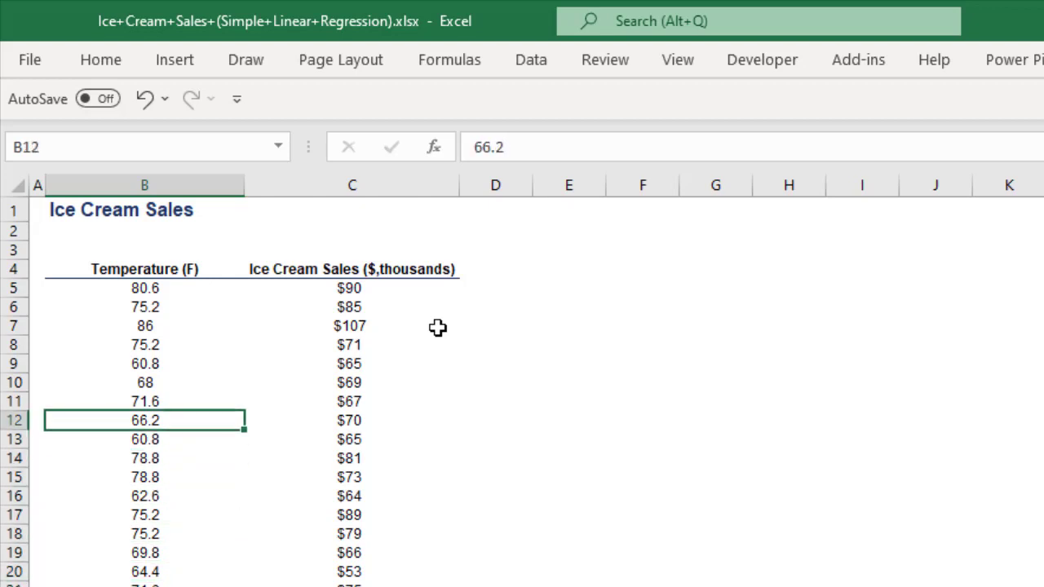
click(346, 290)
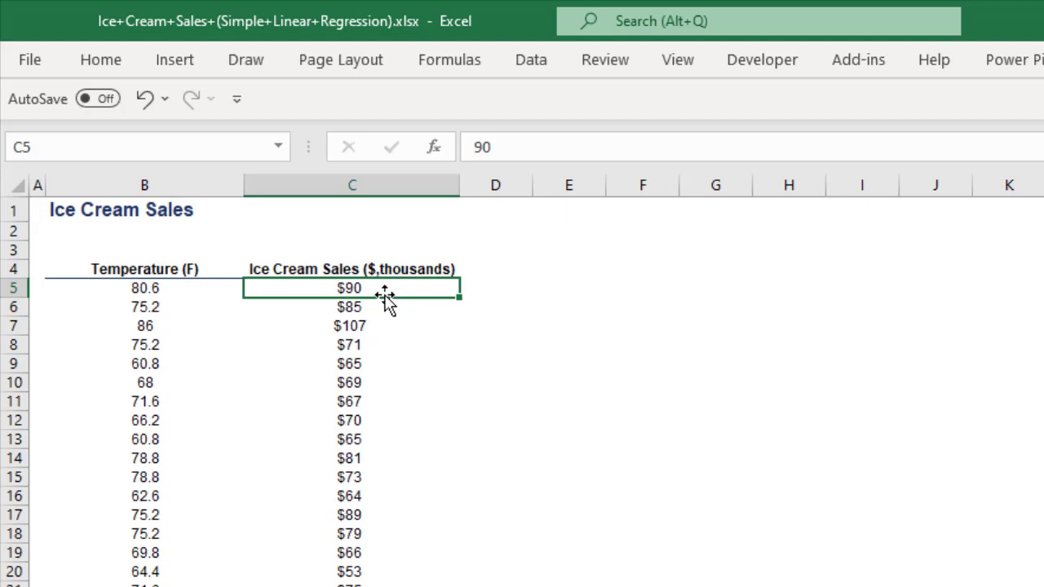
click(147, 329)
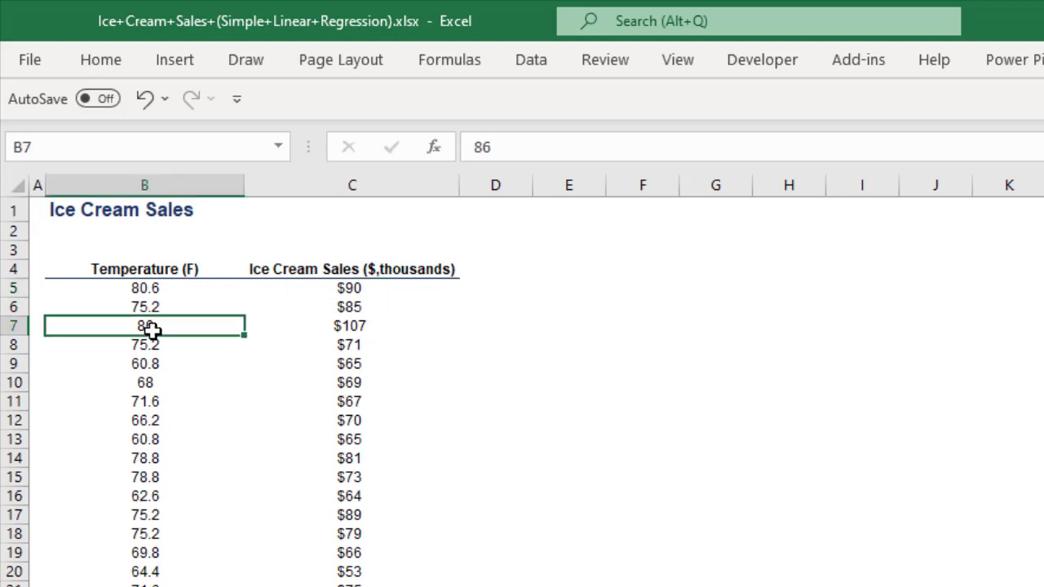
click(359, 334)
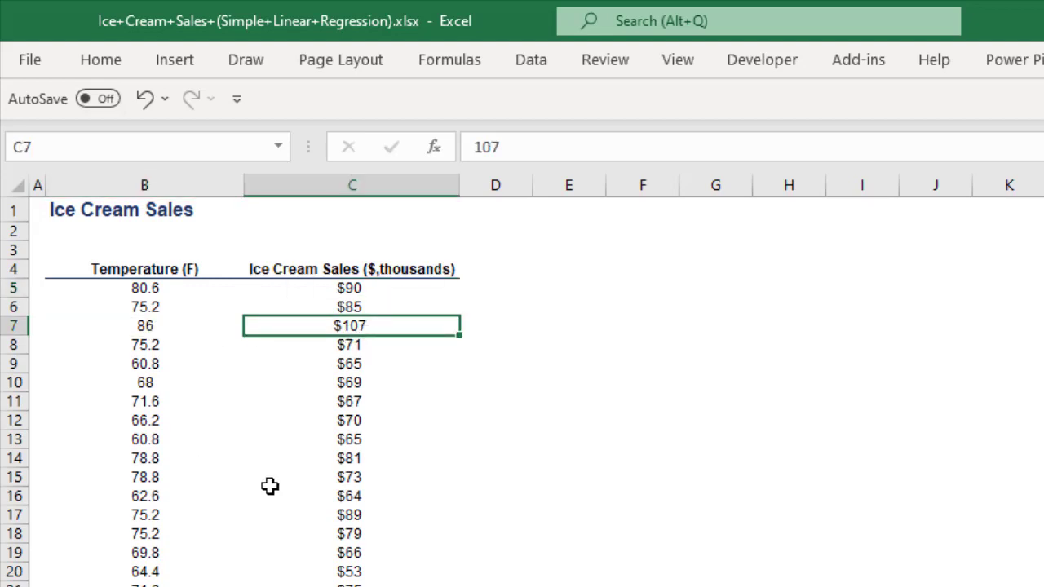
click(518, 473)
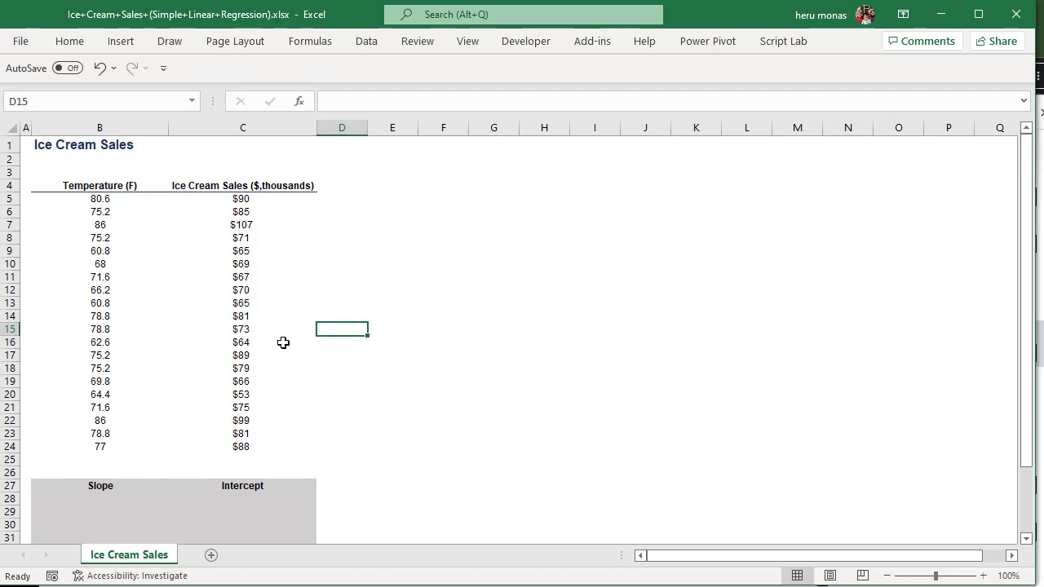
click(452, 286)
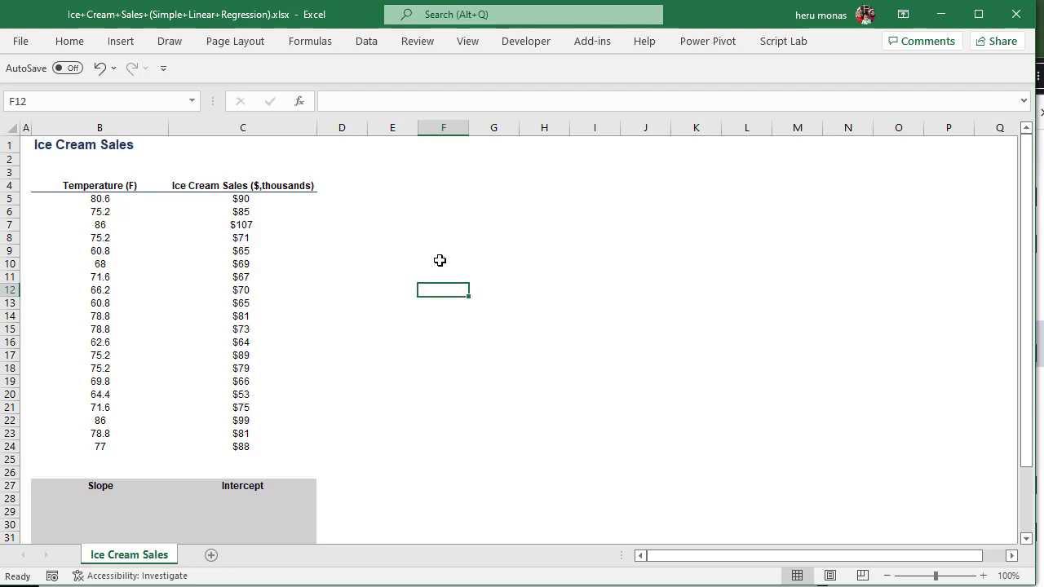
click(451, 221)
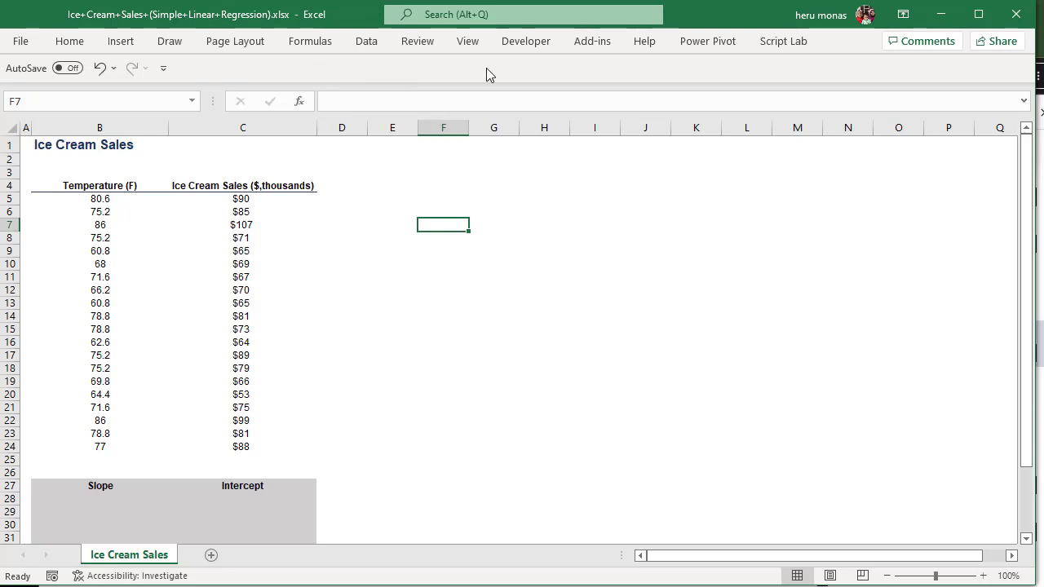
click(535, 49)
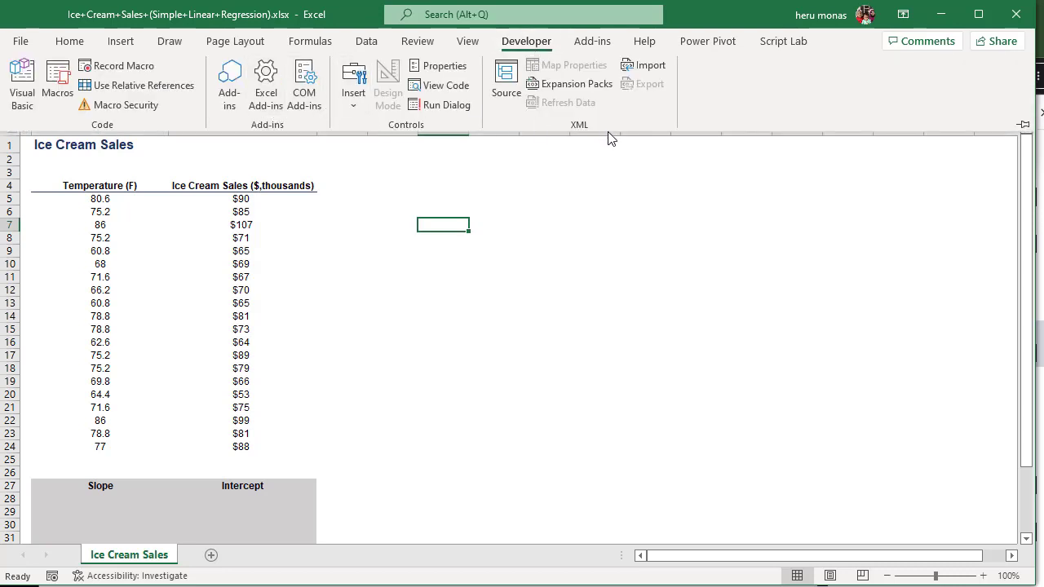
click(364, 44)
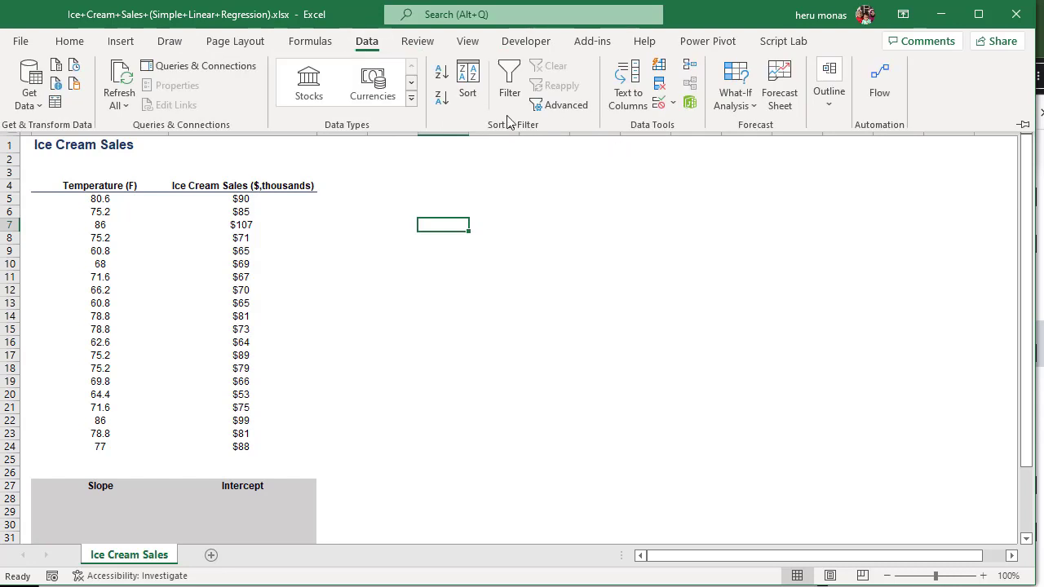
click(311, 45)
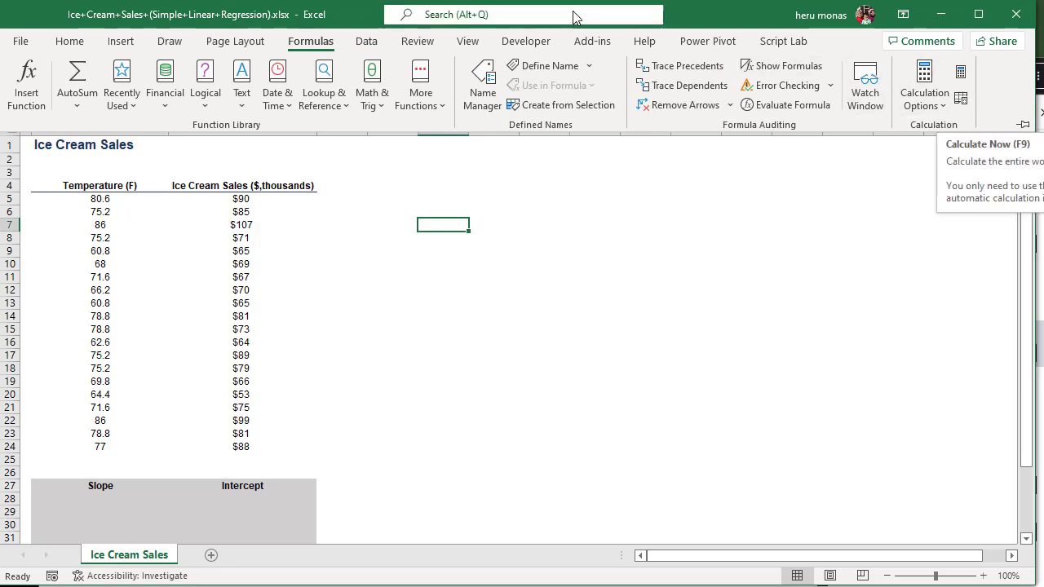
Enable the Analysis ToolPak Excel add-in
click(526, 40)
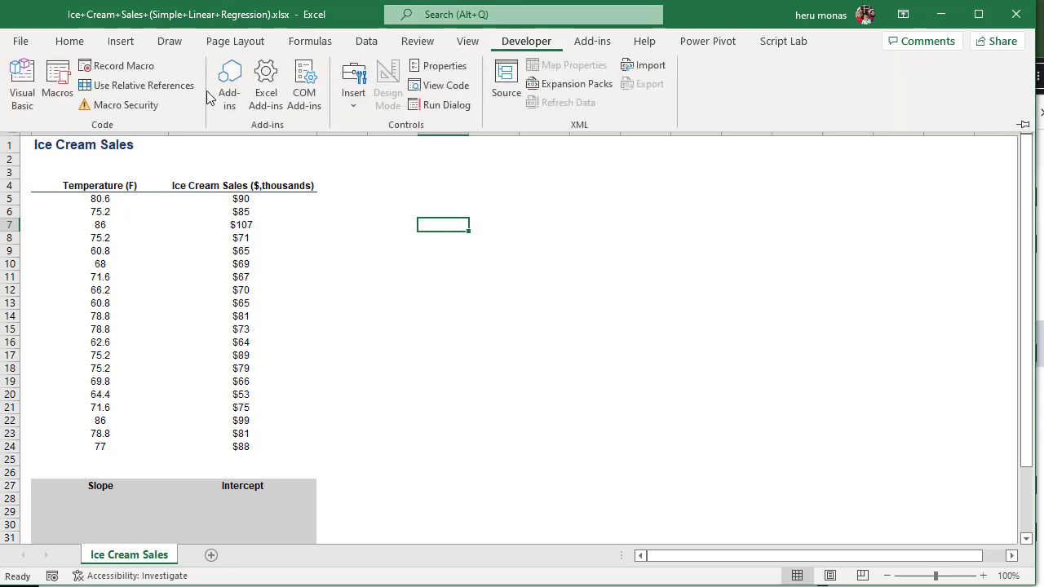
click(266, 86)
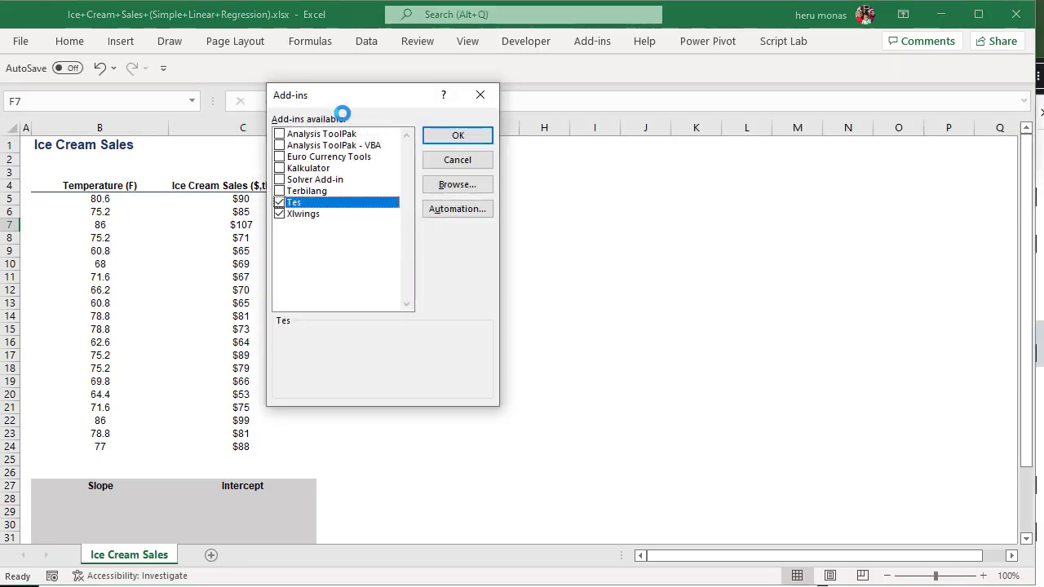
click(278, 134)
click(457, 135)
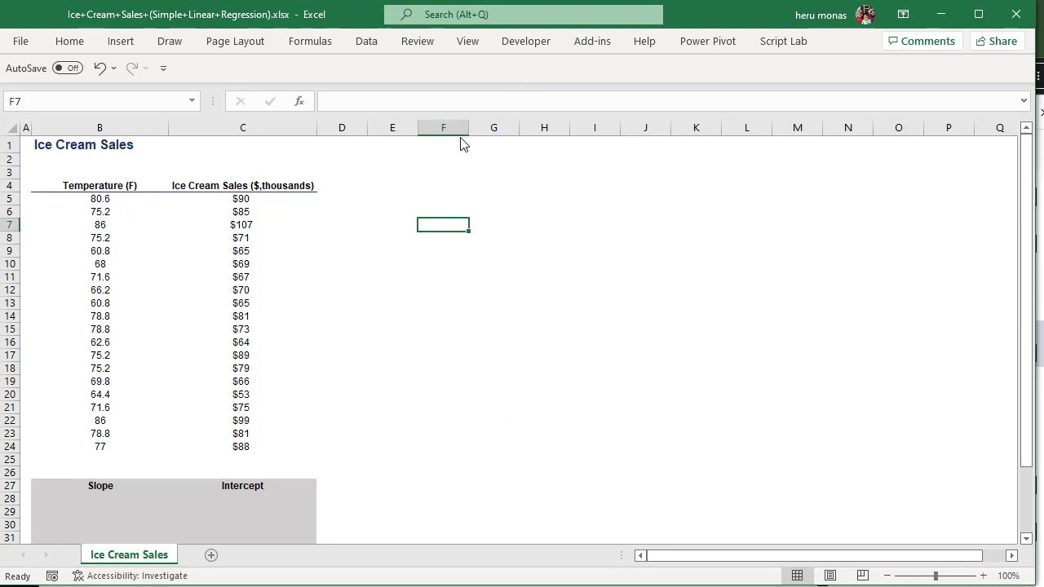
Start the Regression tool from the Data Analysis tools
click(375, 46)
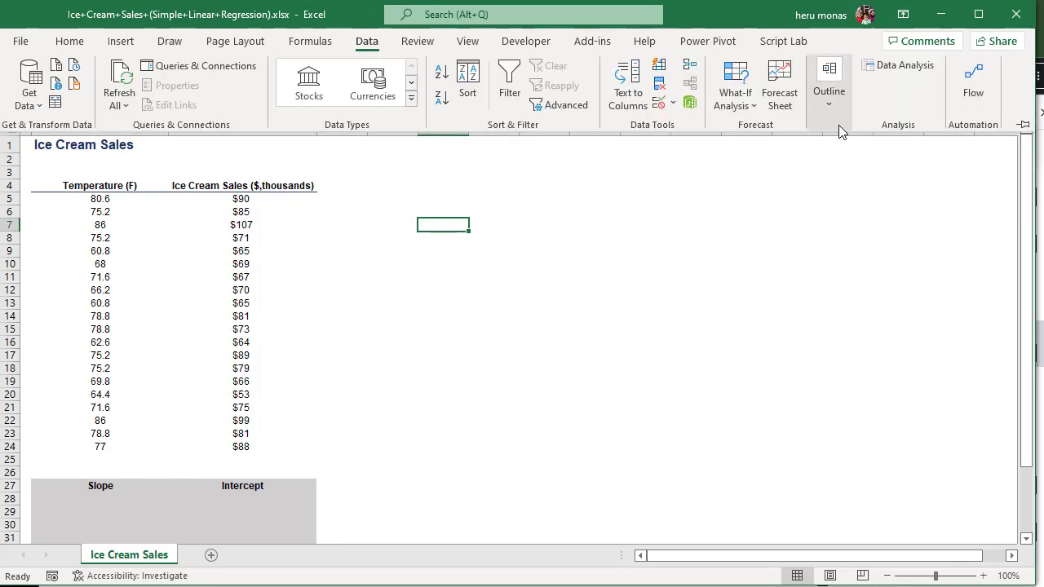
click(891, 68)
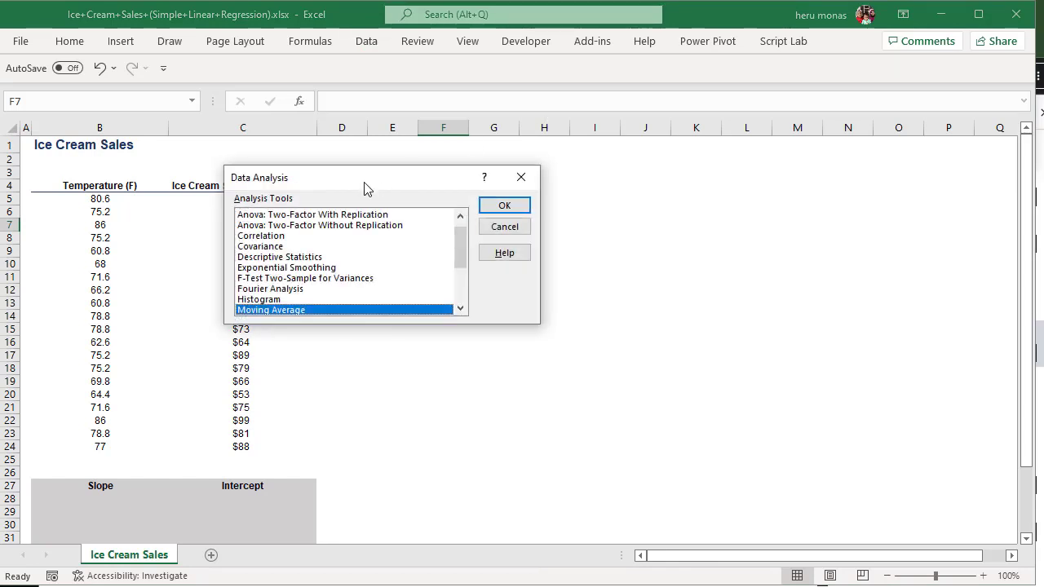
drag(346, 178, 651, 139)
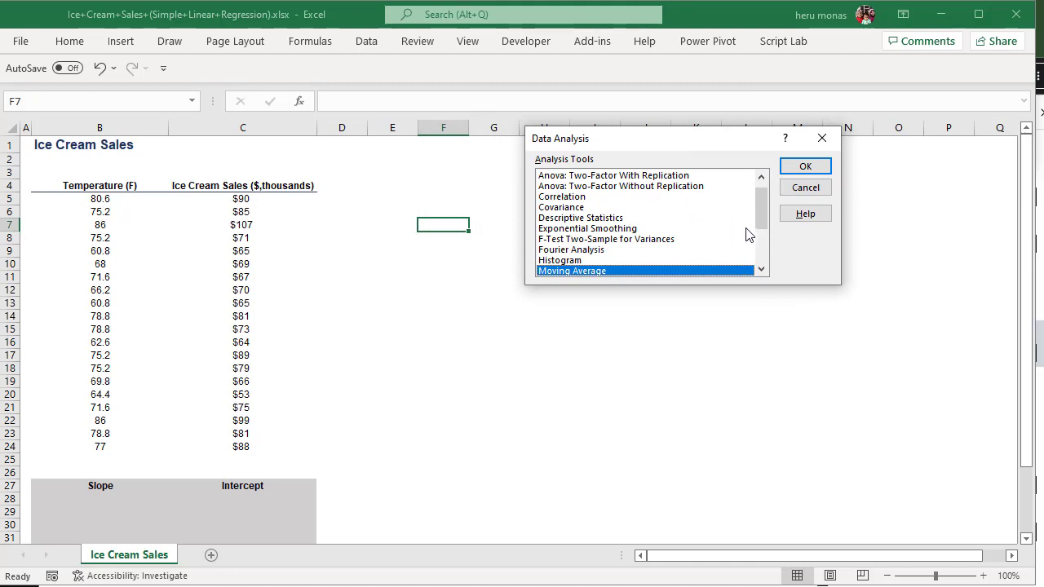
drag(761, 215, 758, 249)
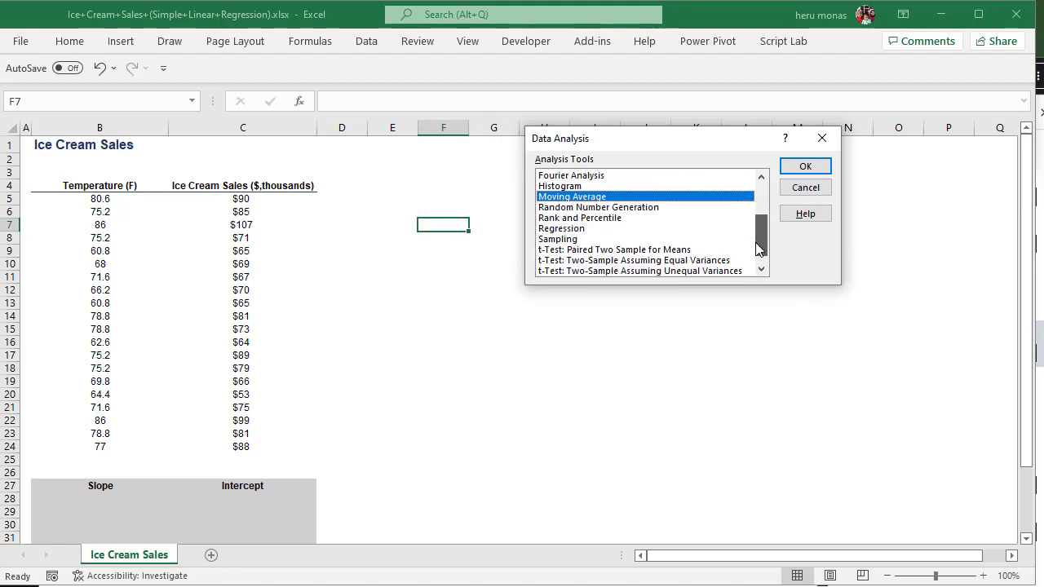
click(566, 229)
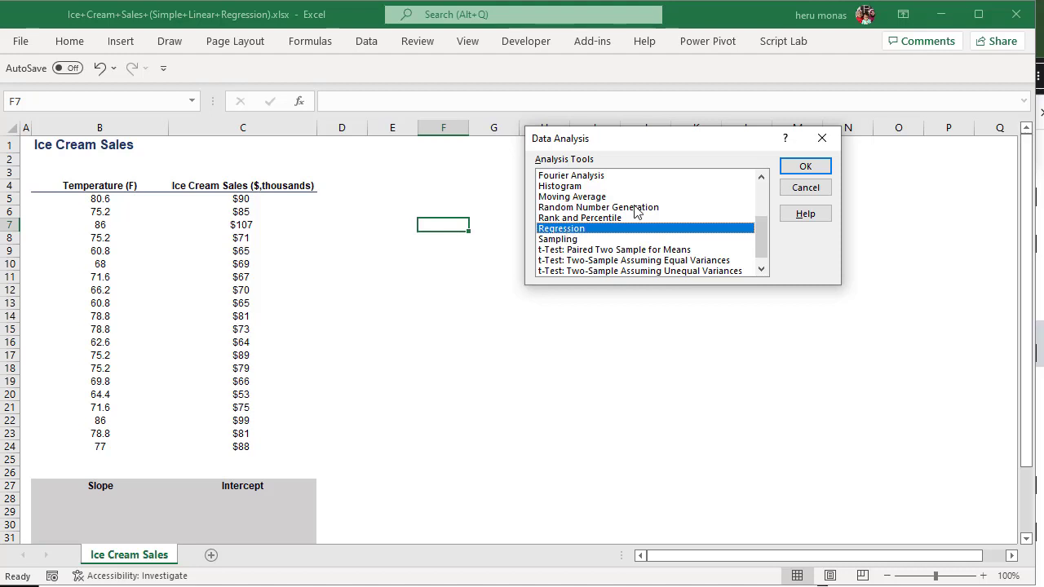
click(802, 166)
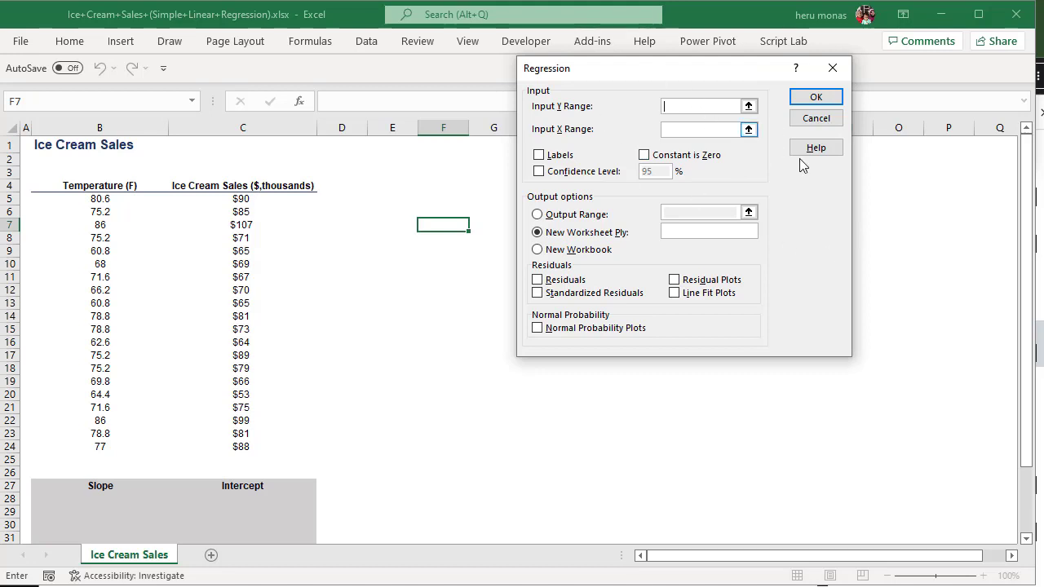
Set the regression's Y range to the sales column C4:C24 and its X range to the temperature column B4:B24, headers included
drag(695, 77, 744, 96)
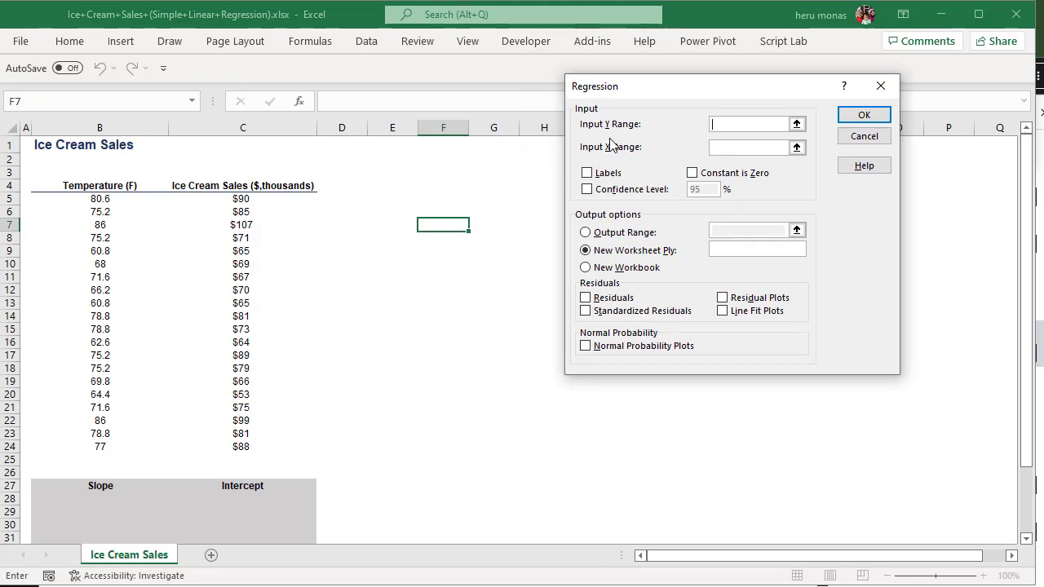
click(228, 183)
drag(228, 182, 205, 445)
click(738, 148)
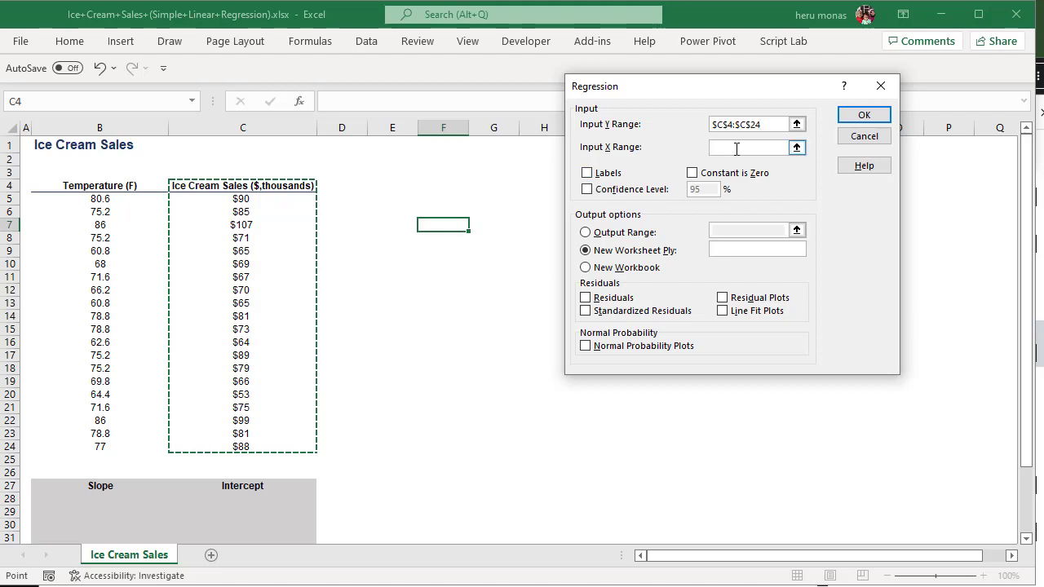
click(124, 187)
drag(124, 187, 102, 441)
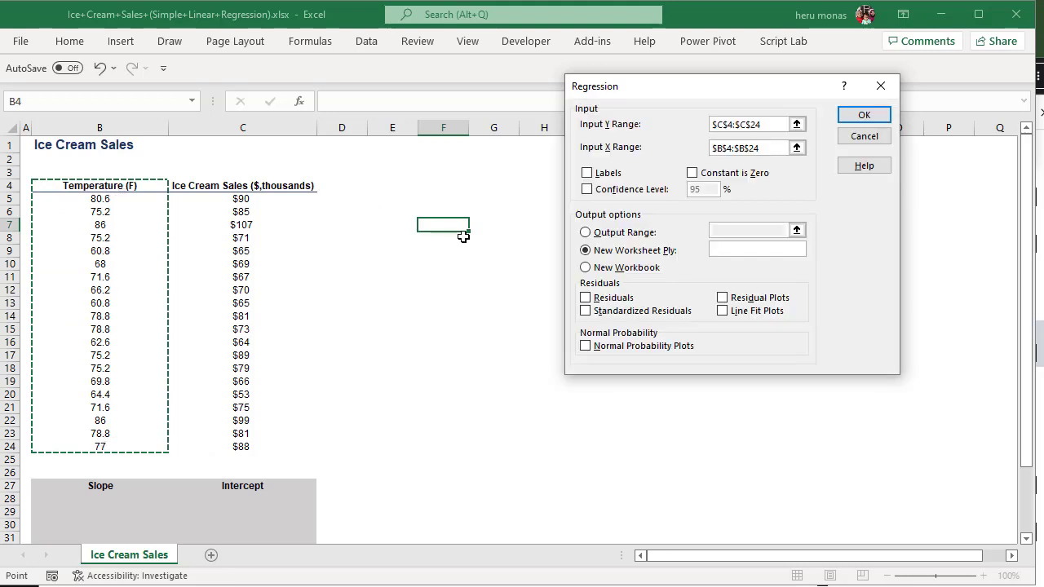
Run the regression with labels enabled, output to a new worksheet, and widen column A of the summary output to fit its row labels
click(587, 173)
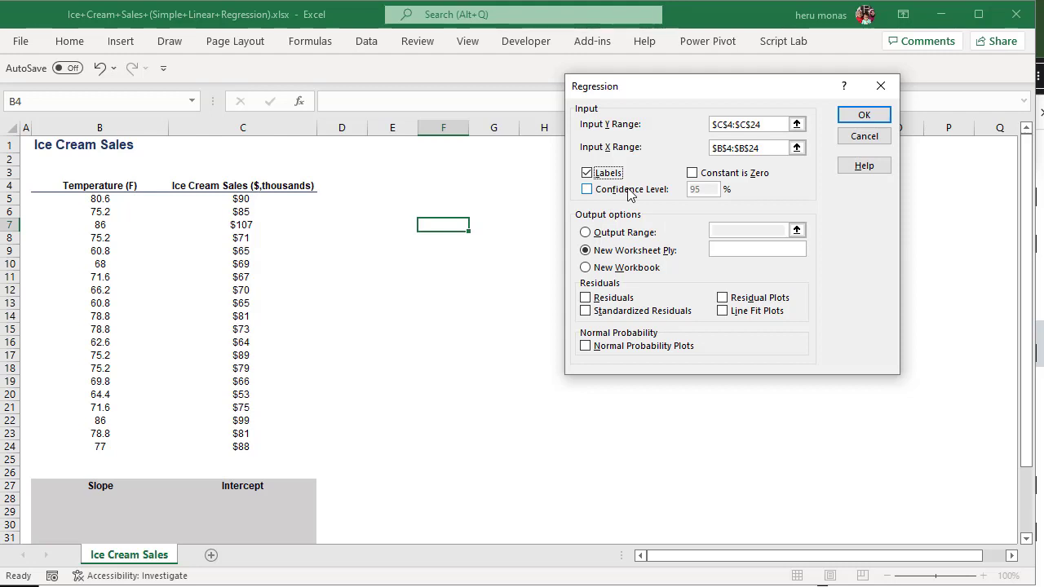
click(856, 118)
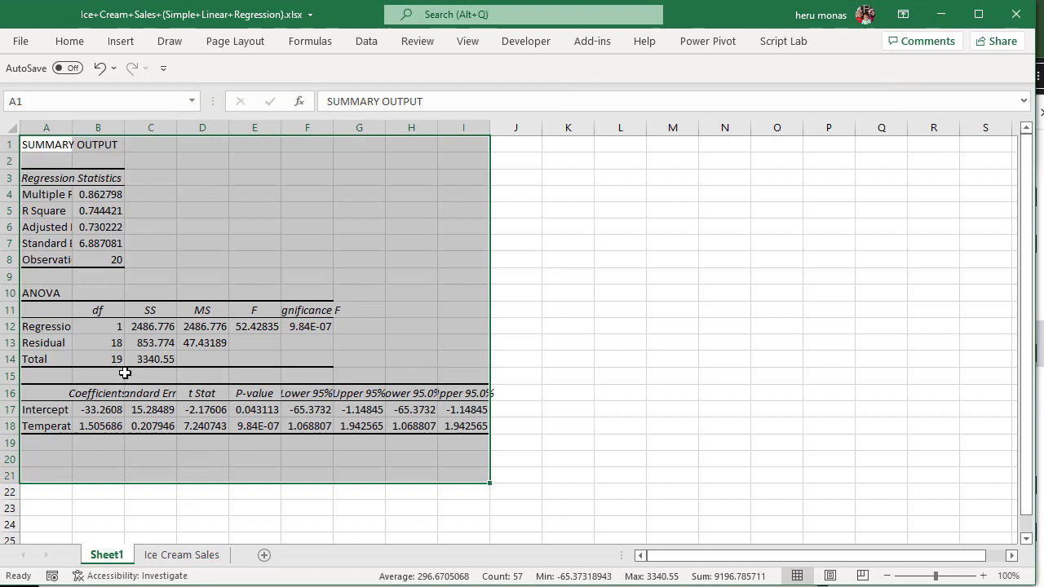
click(92, 146)
drag(73, 130, 147, 145)
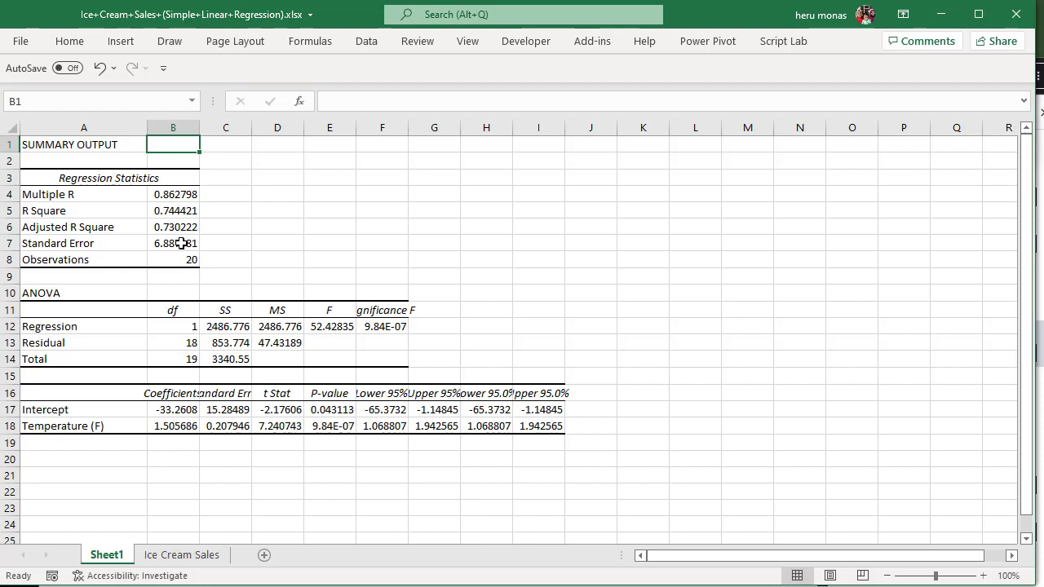
Check the Intercept and Temperature (F) coefficients and the R Square value in the regression summary output
click(189, 411)
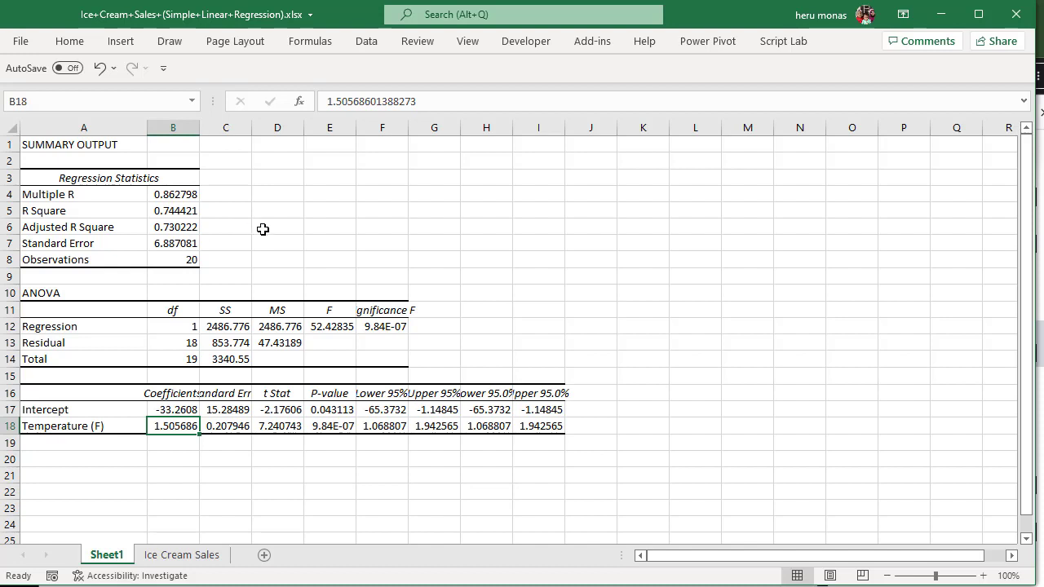
click(136, 212)
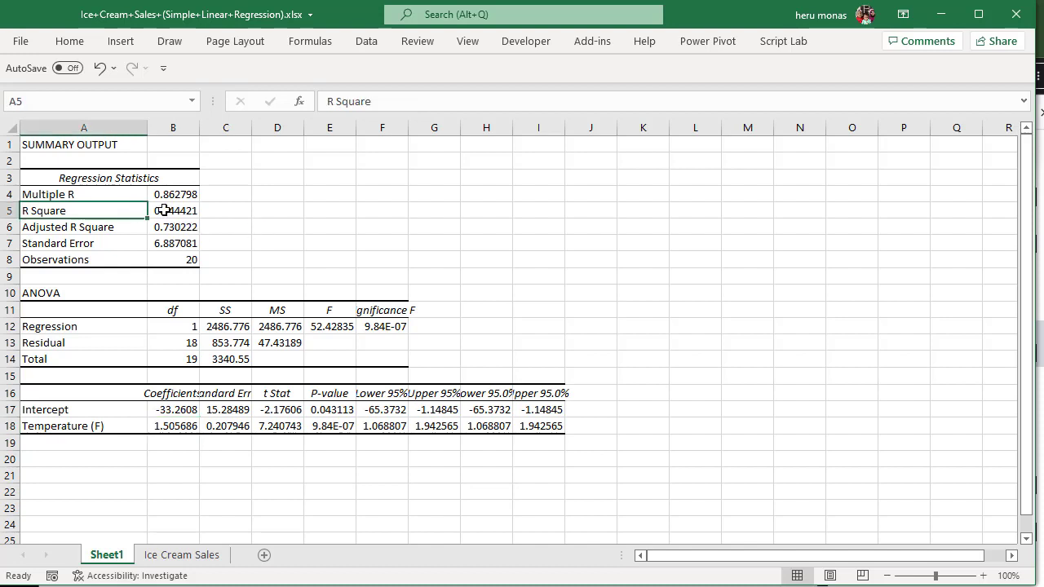
click(163, 210)
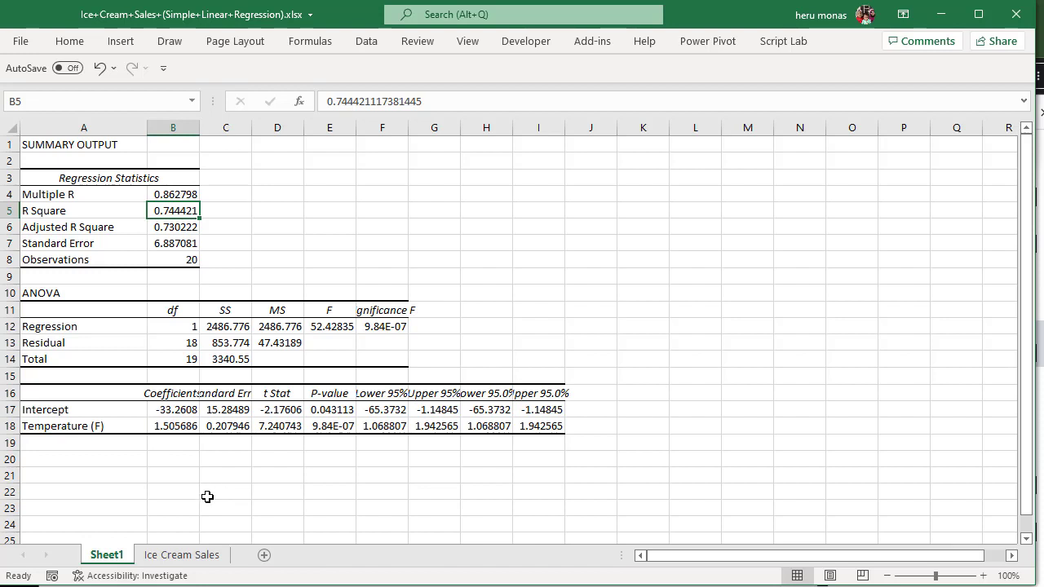
On the Ice Cream Sales sheet, enter the array formula =LINEST(C5:C24,B5:B24) across B28:C28 to calculate the slope and intercept
click(205, 556)
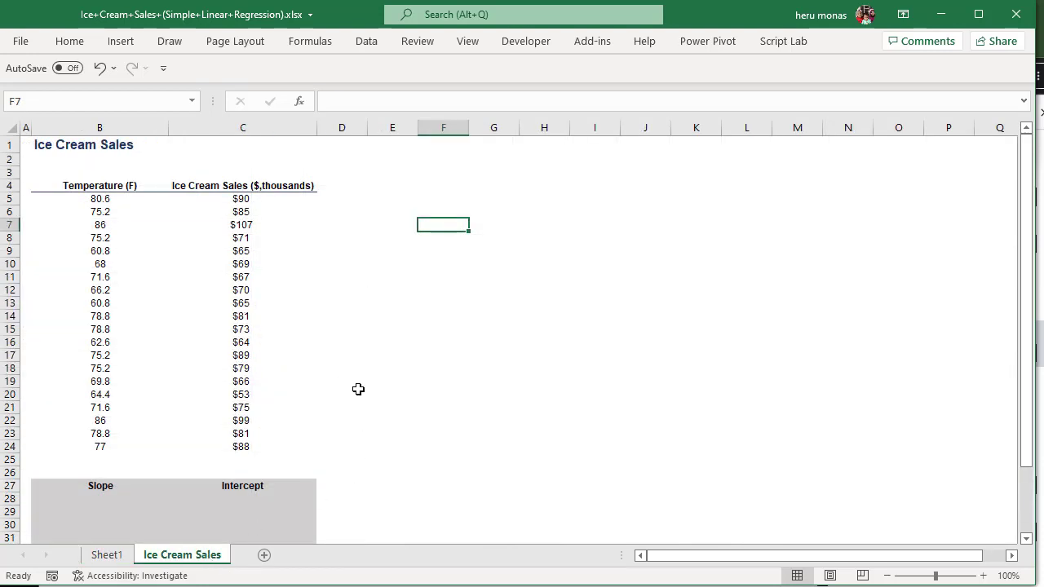
click(100, 497)
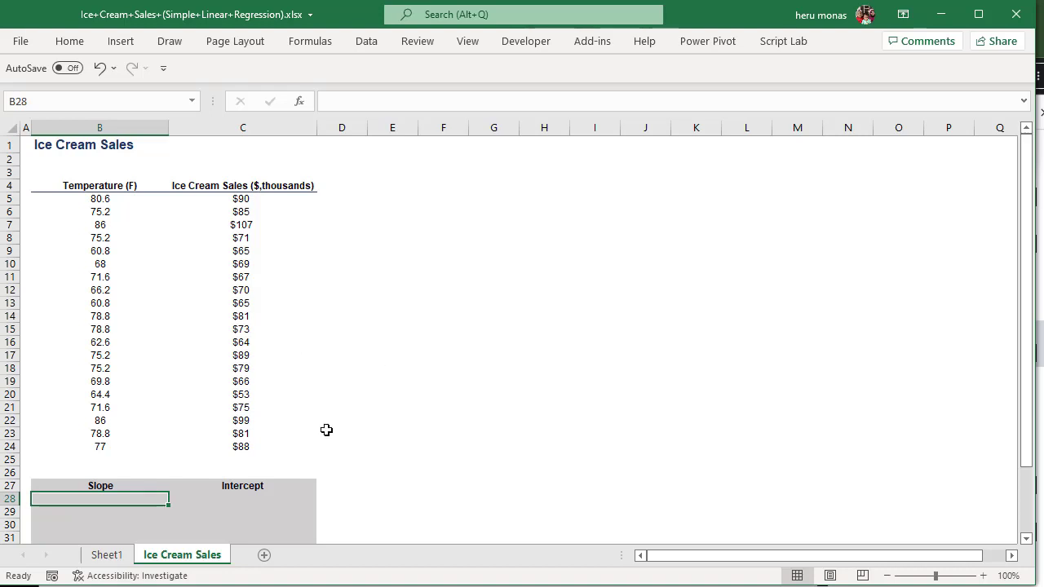
drag(103, 500, 231, 503)
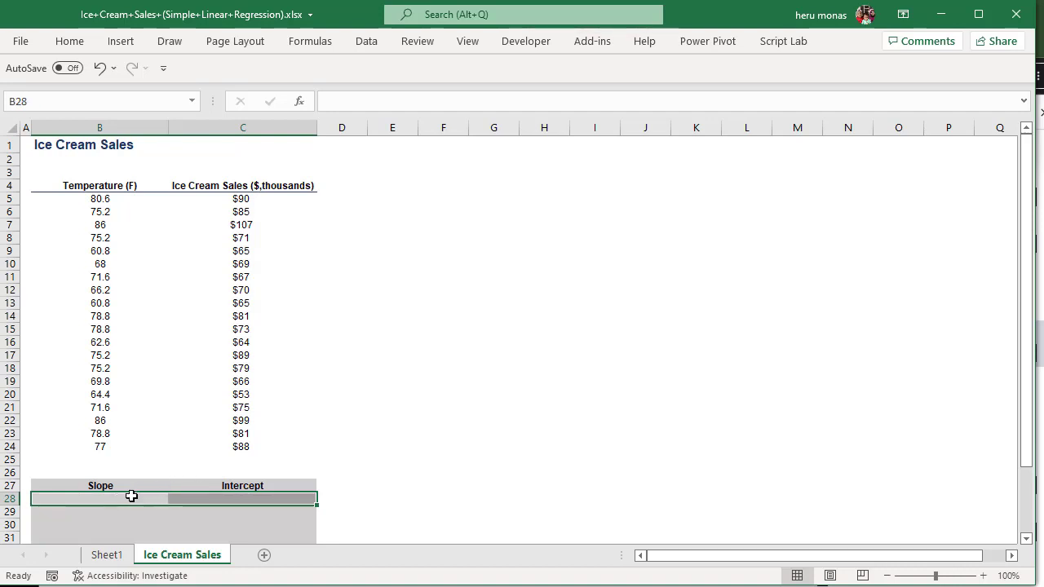
text(=)
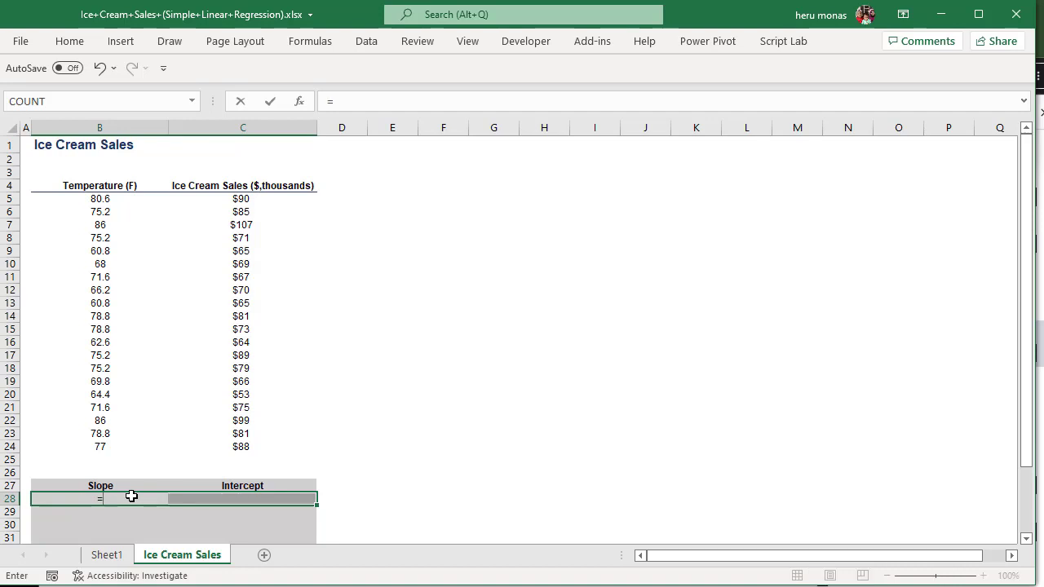
text(lin)
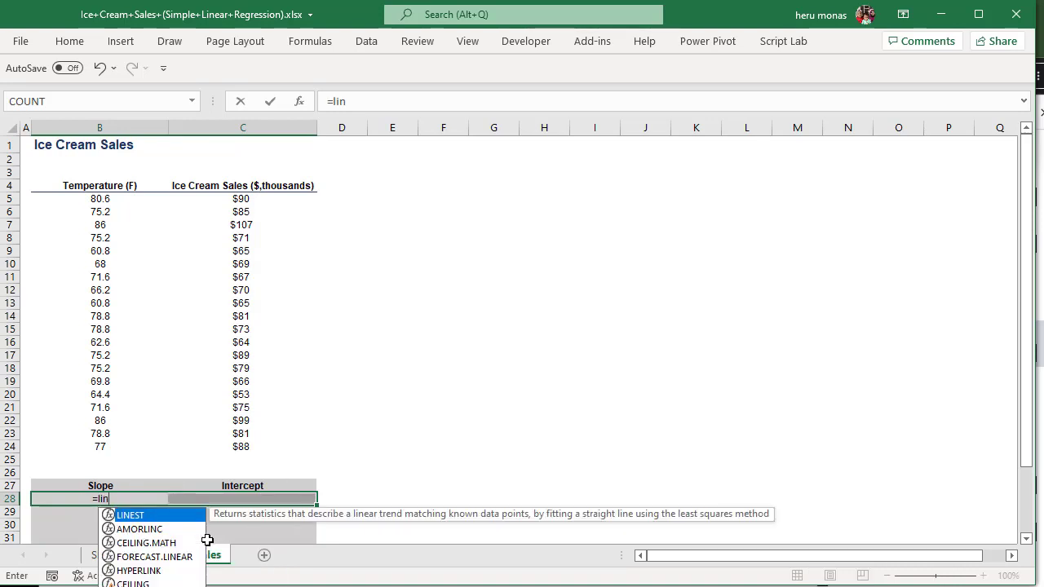
key(Tab)
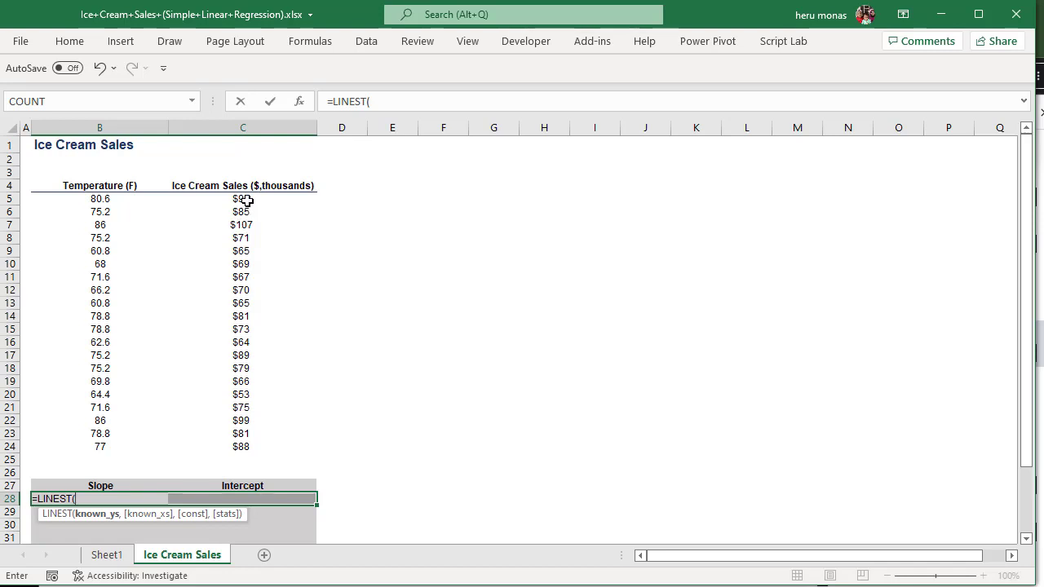
drag(245, 199, 232, 446)
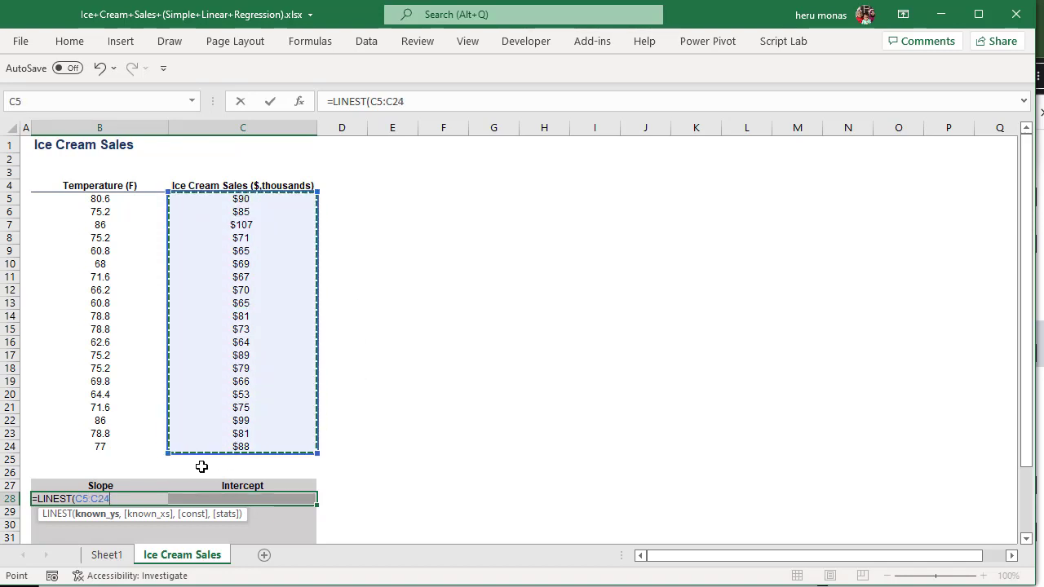
text(,)
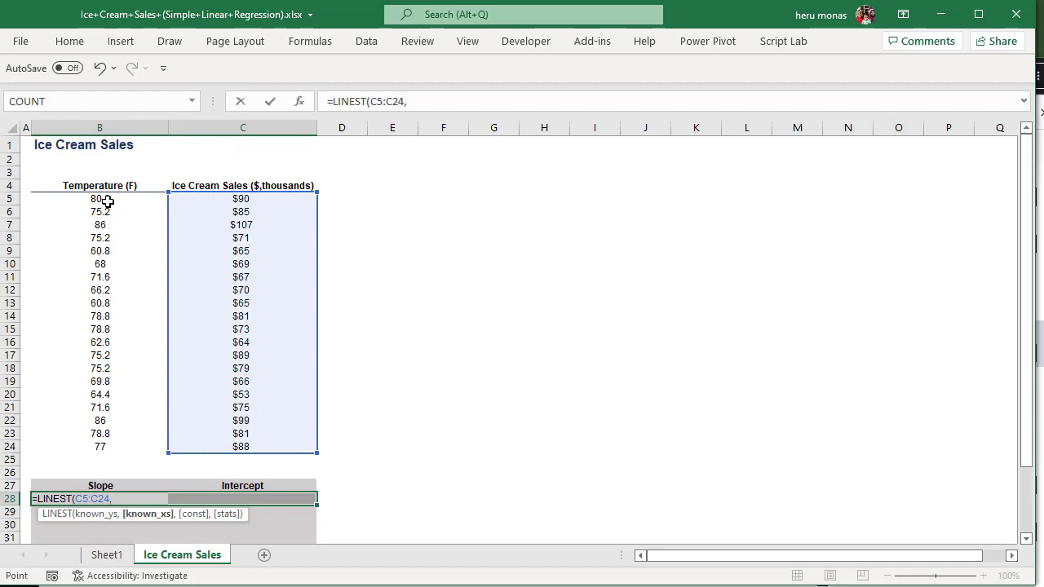
drag(105, 201, 98, 444)
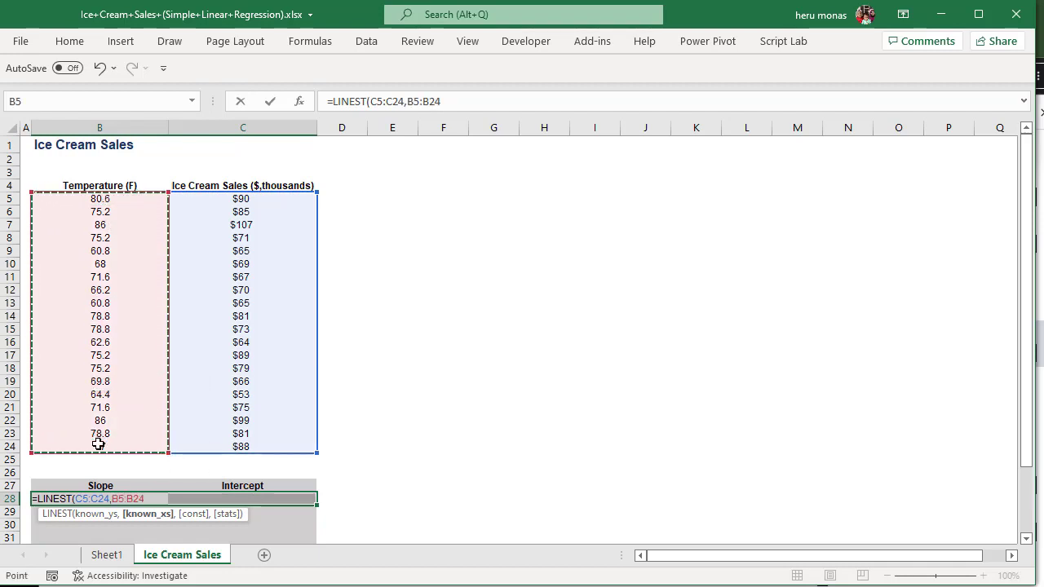
text())
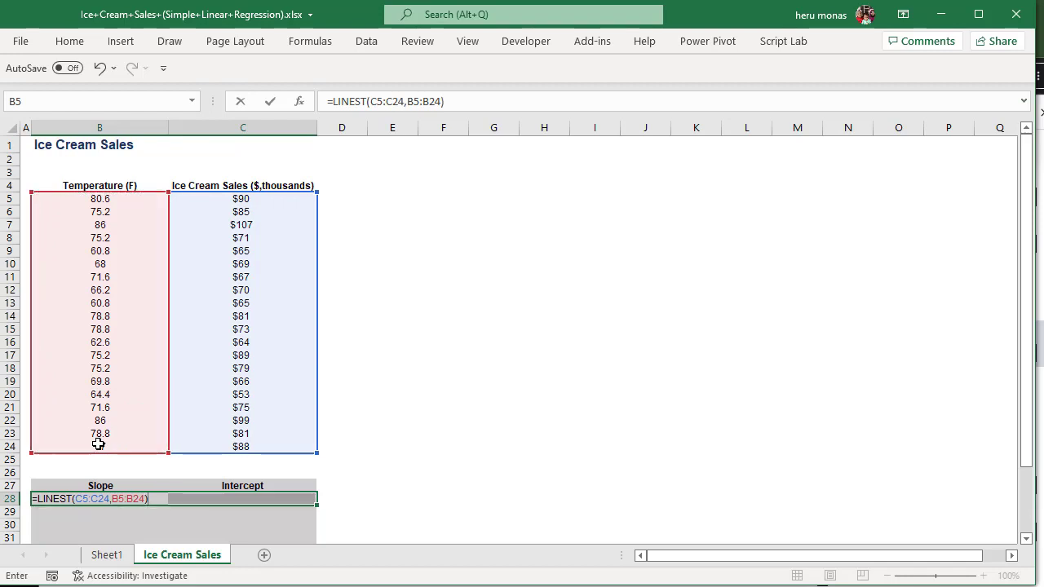
key(ctrl+shift+Return)
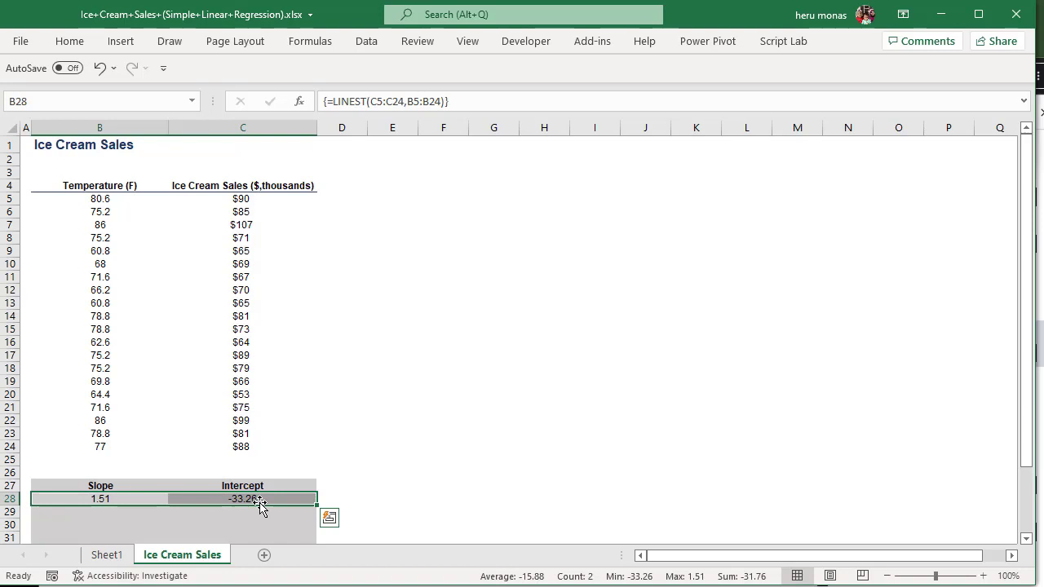
Write the example line equation y=12x+67 as text in cell E15
click(374, 327)
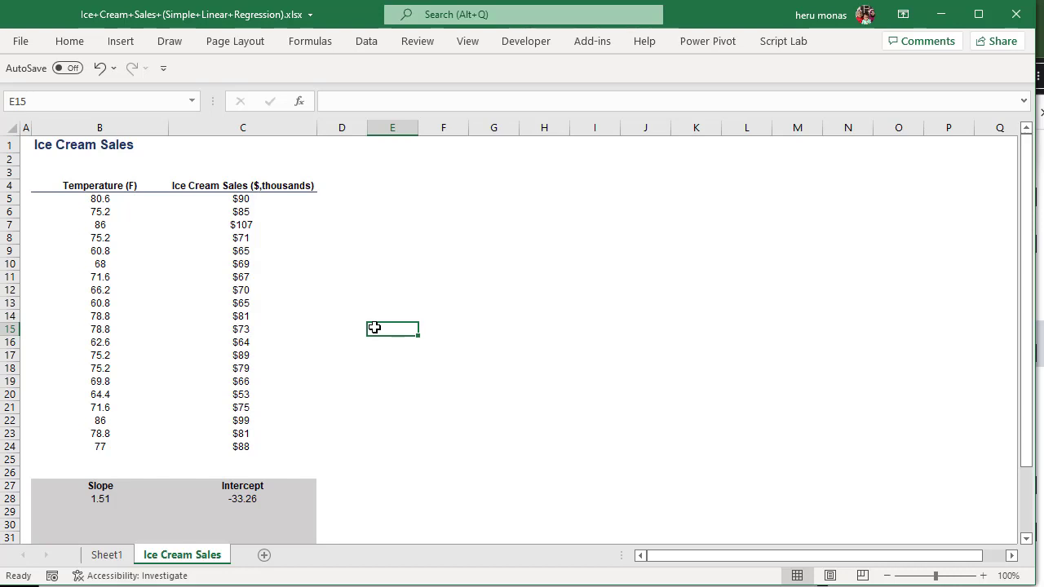
text(y)
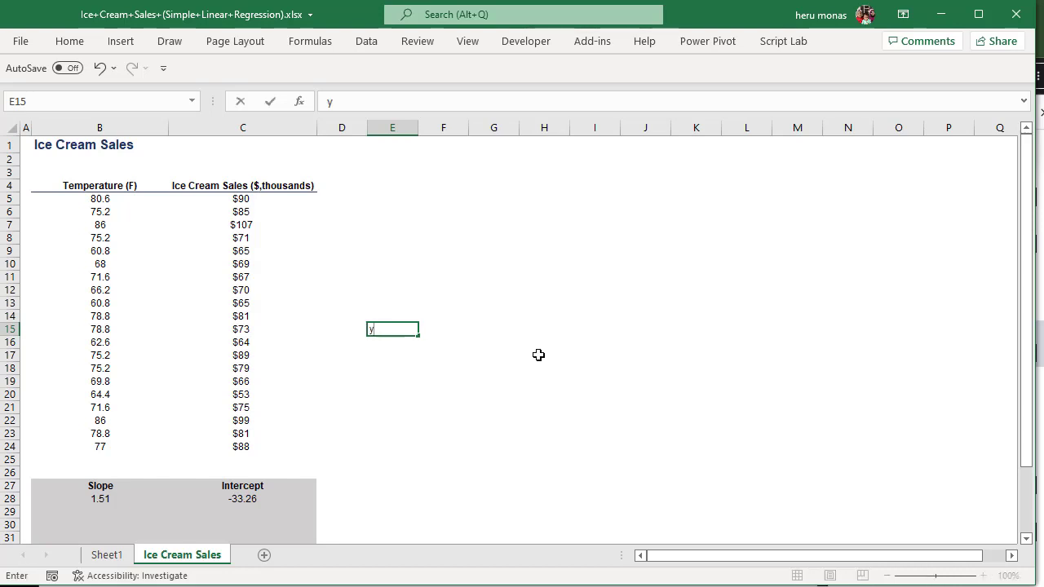
text(=12x+67)
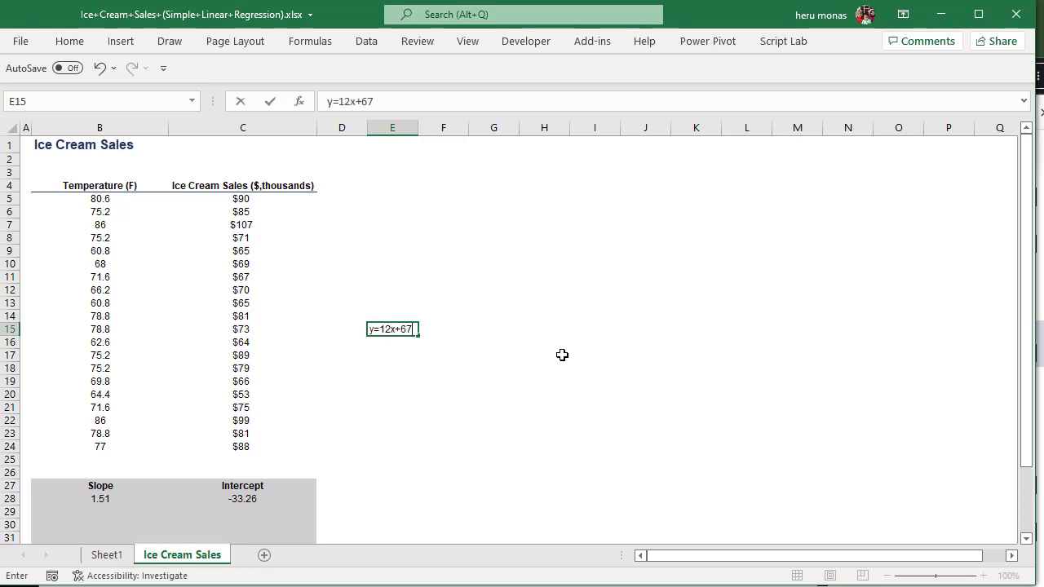
click(484, 377)
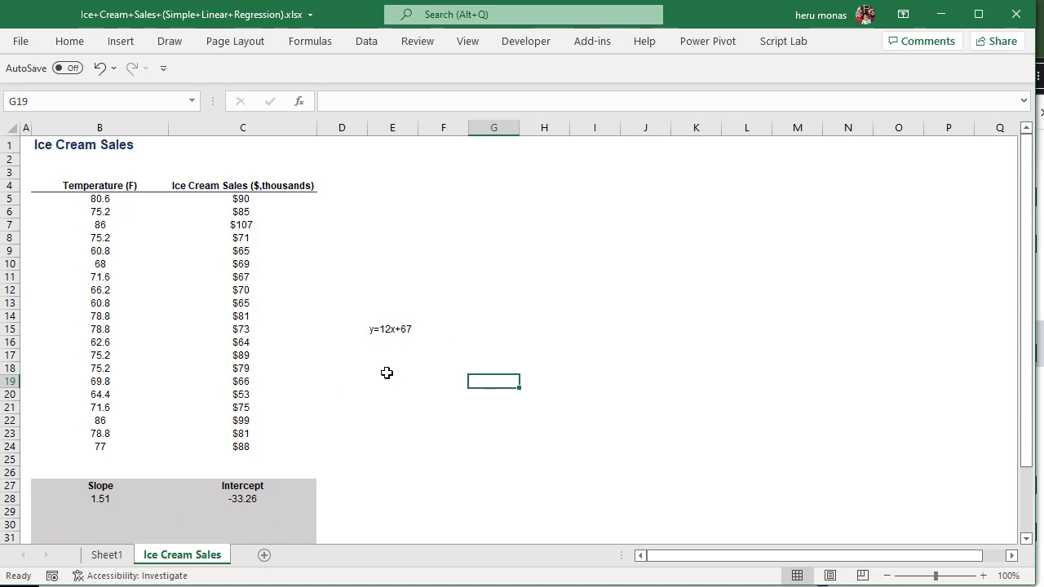
Write the substituted example equation y=12*90+-33.26 as text in cell E18
click(395, 364)
text(=)
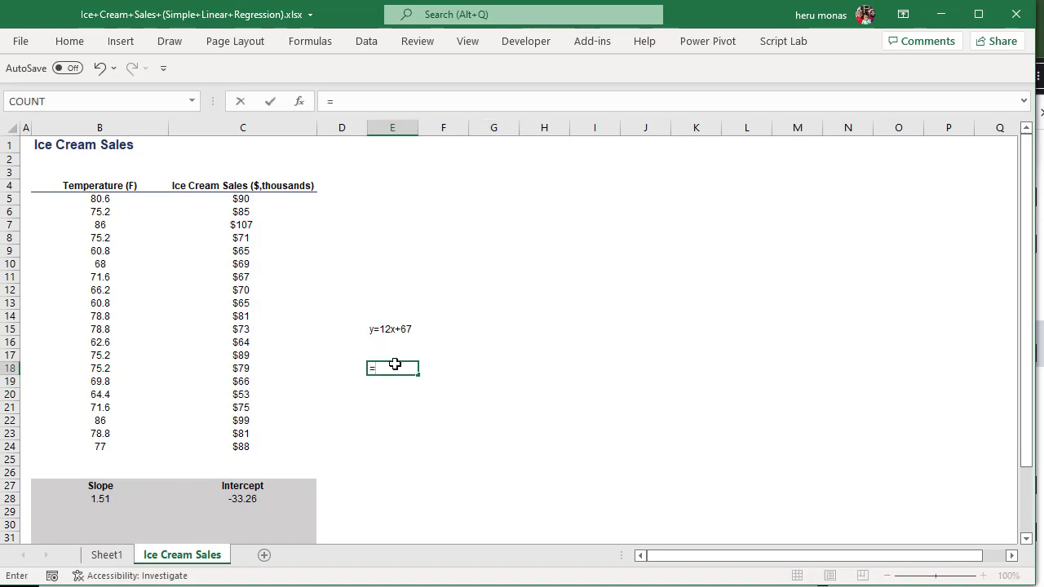
key(BackSpace)
text(y=)
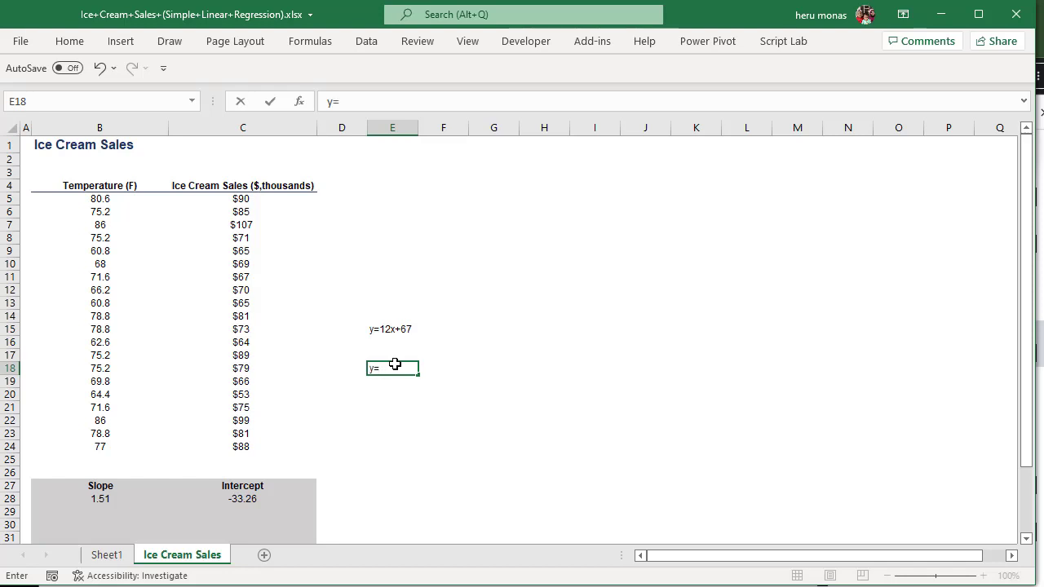
text(12*90+)
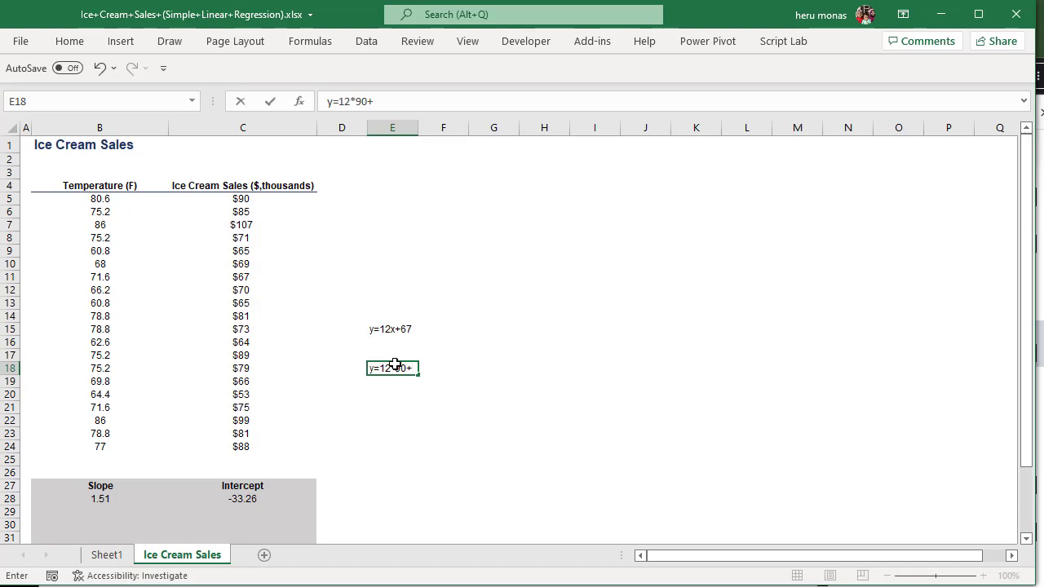
text(-33.26)
Enclose both terms of the E18 equation in parentheses so it reads y=(12*90)+(-33.26)
click(383, 369)
text(()
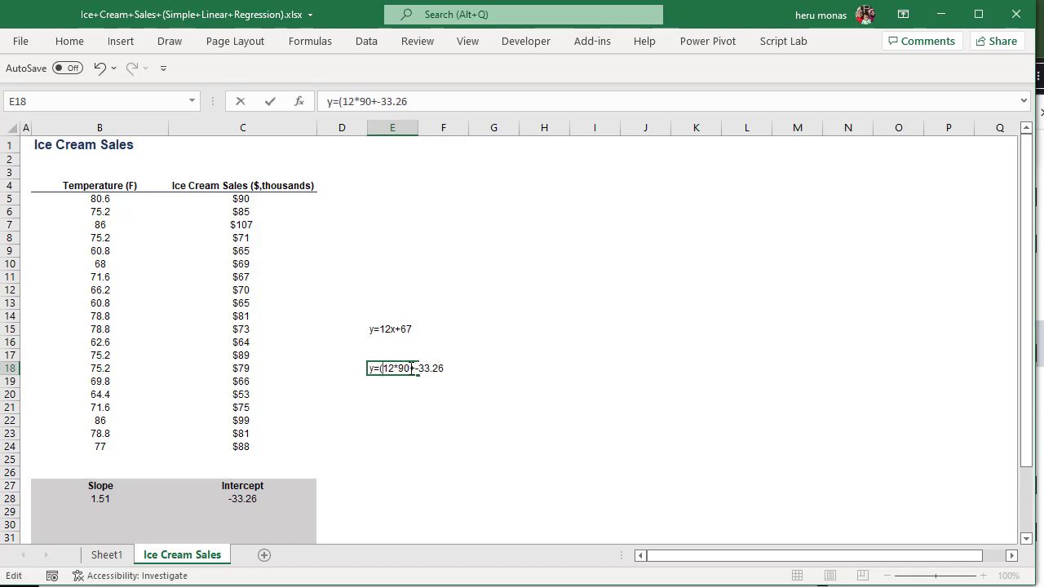
click(411, 368)
text())
click(421, 368)
text(()
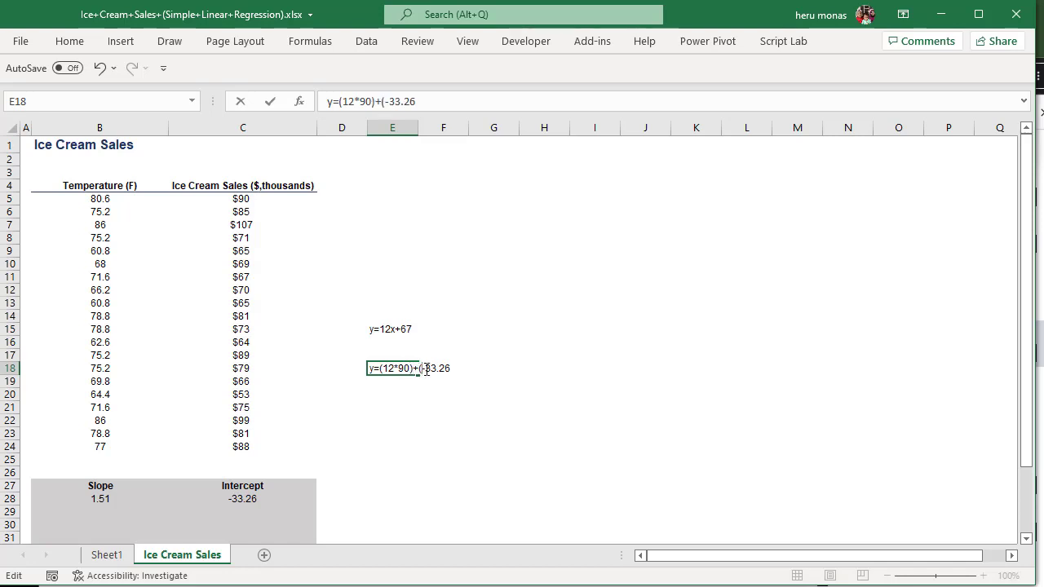
click(427, 102)
text())
key(Return)
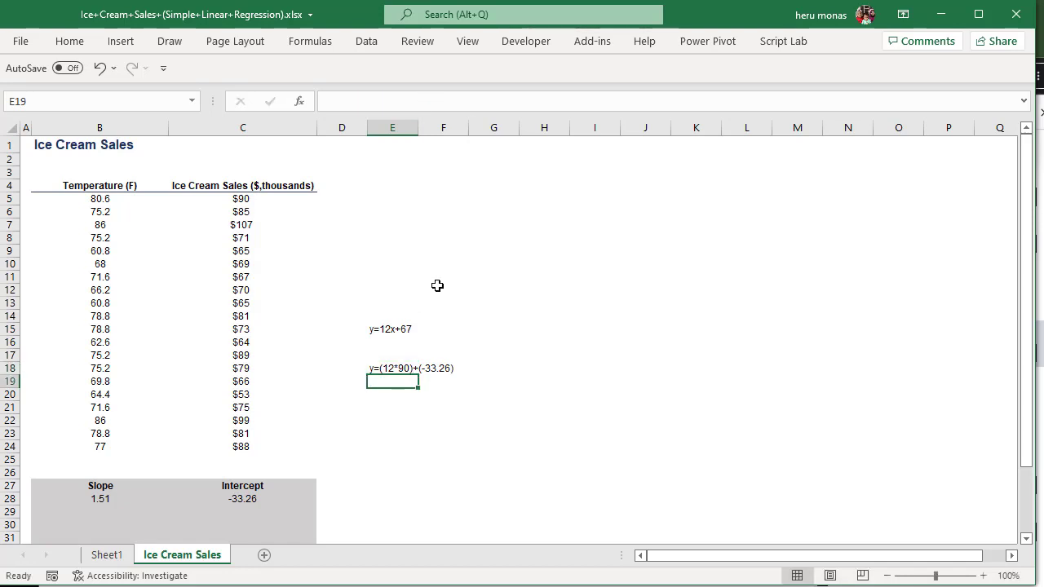
Fill cell E5 with yellow
click(388, 201)
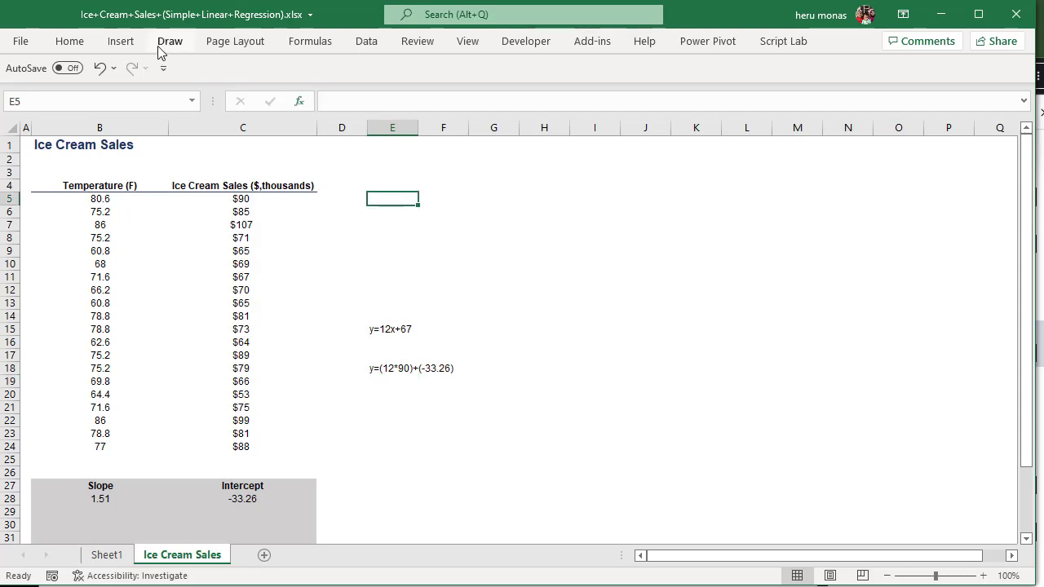
click(72, 42)
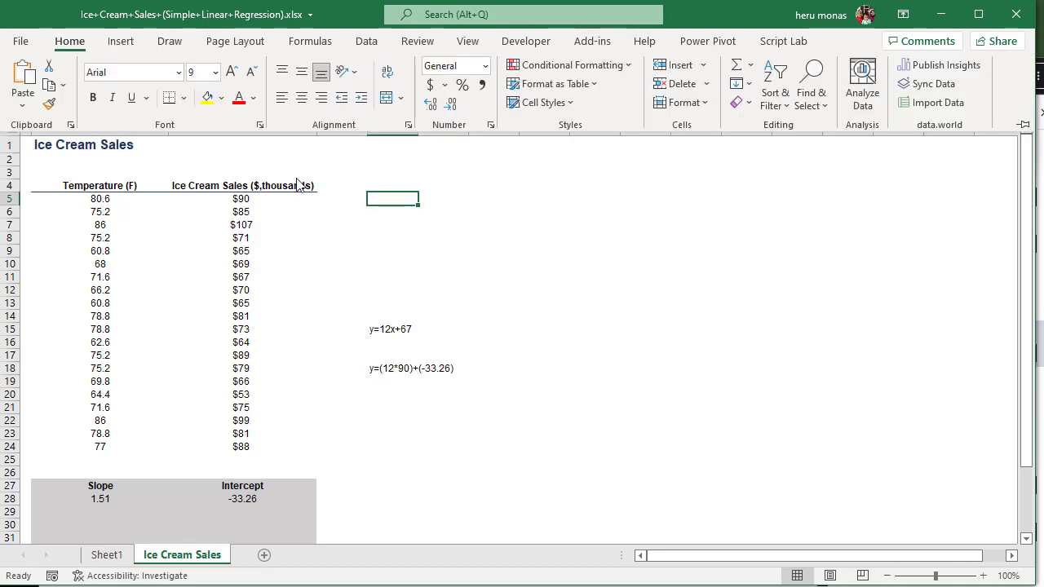
click(207, 98)
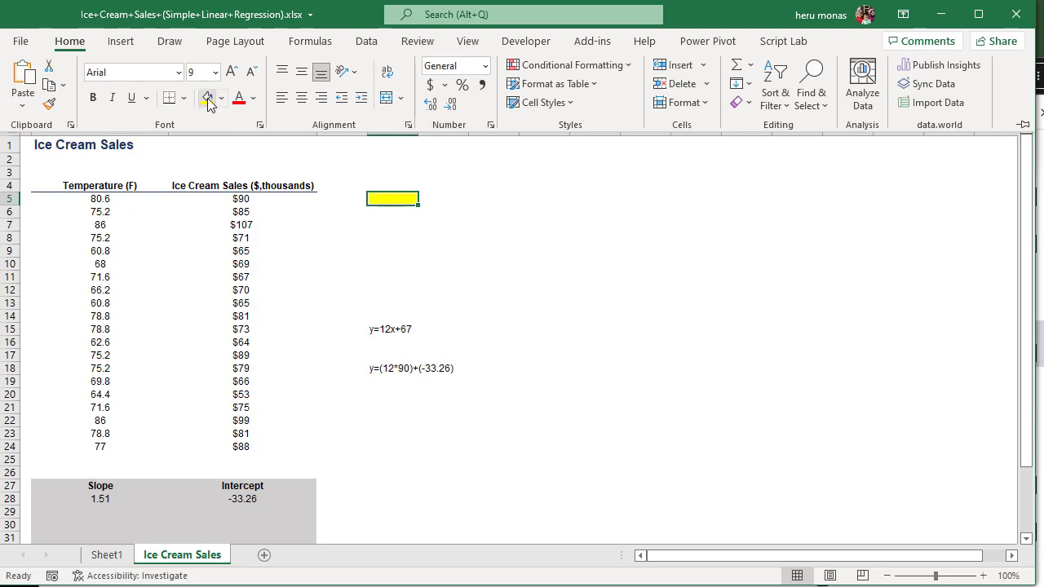
click(395, 187)
text(T)
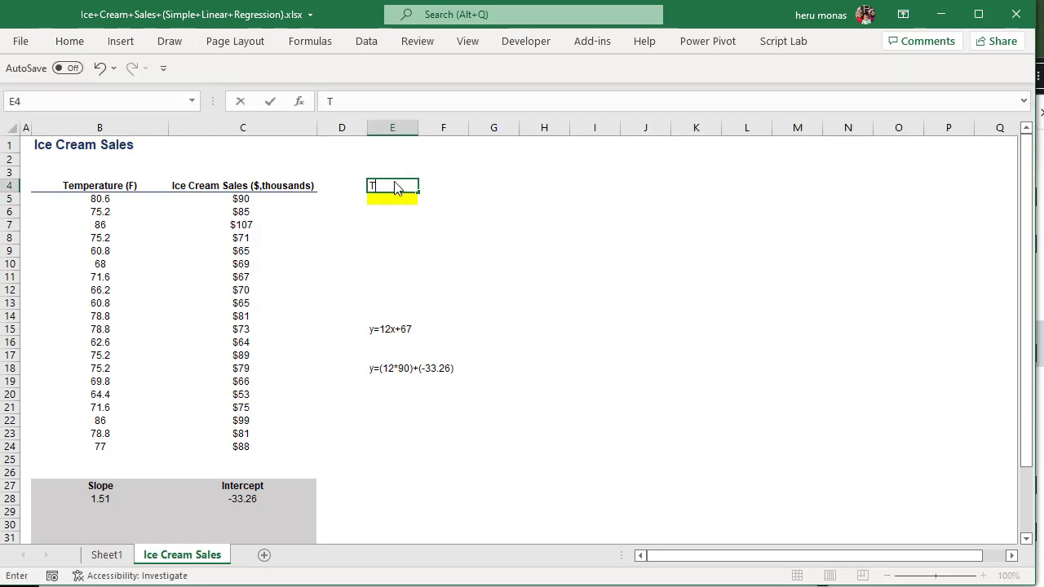
text(emperat)
key(BackSpace)
key(BackSpace)
key(BackSpace)
key(BackSpace)
key(BackSpace)
key(BackSpace)
key(BackSpace)
key(BackSpace)
Enter the heading "Prakiraan penjualan es Krim" in cell E4, above the yellow cell
text(Prakiraan penjualan e)
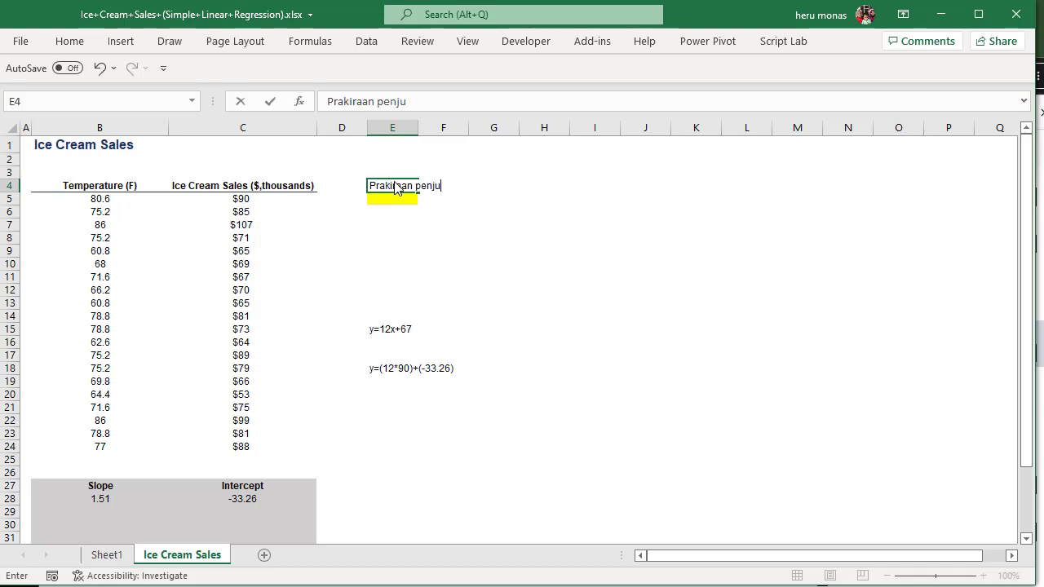
key(BackSpace)
text(s Krim)
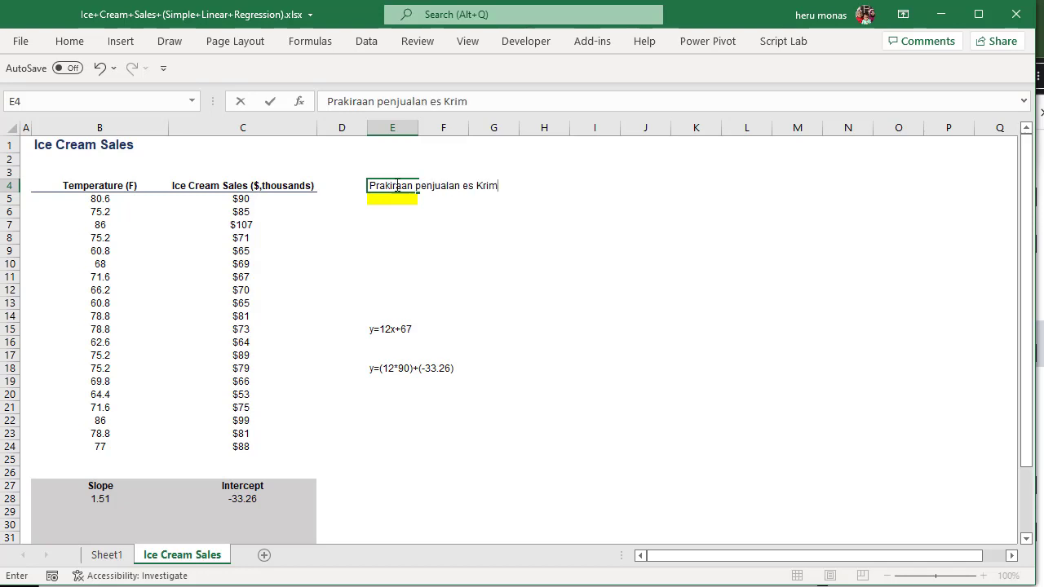
key(Return)
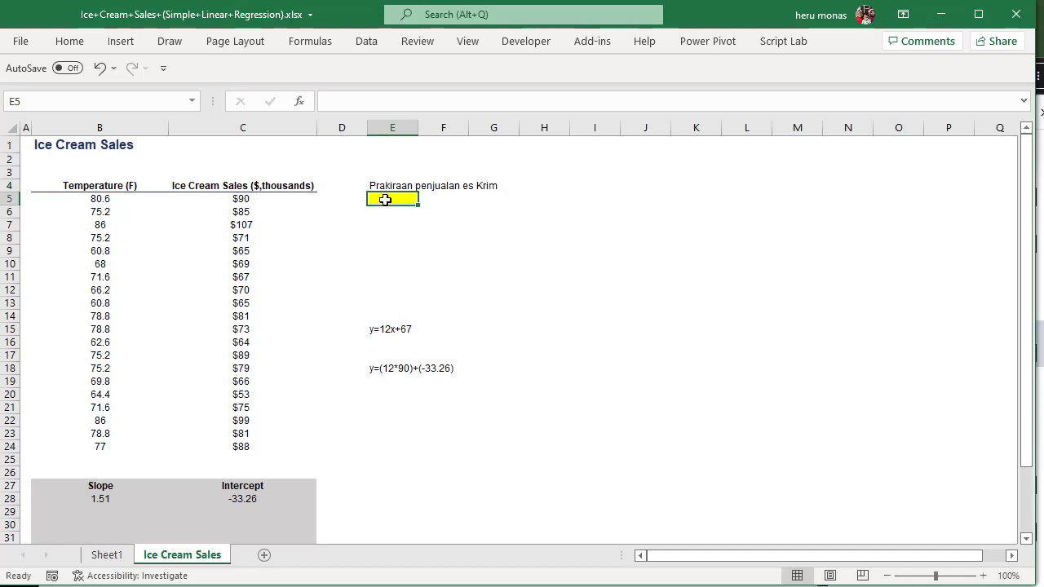
Enter the unit F in cell F5 beside the yellow cell, and move both cells down to E7:F7
click(430, 199)
text('F)
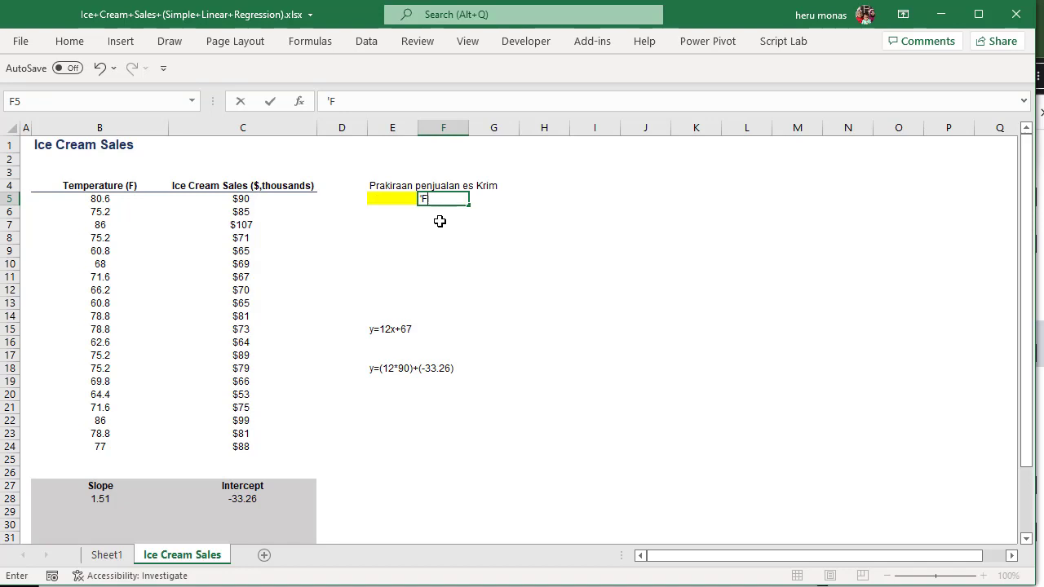
click(438, 222)
click(400, 202)
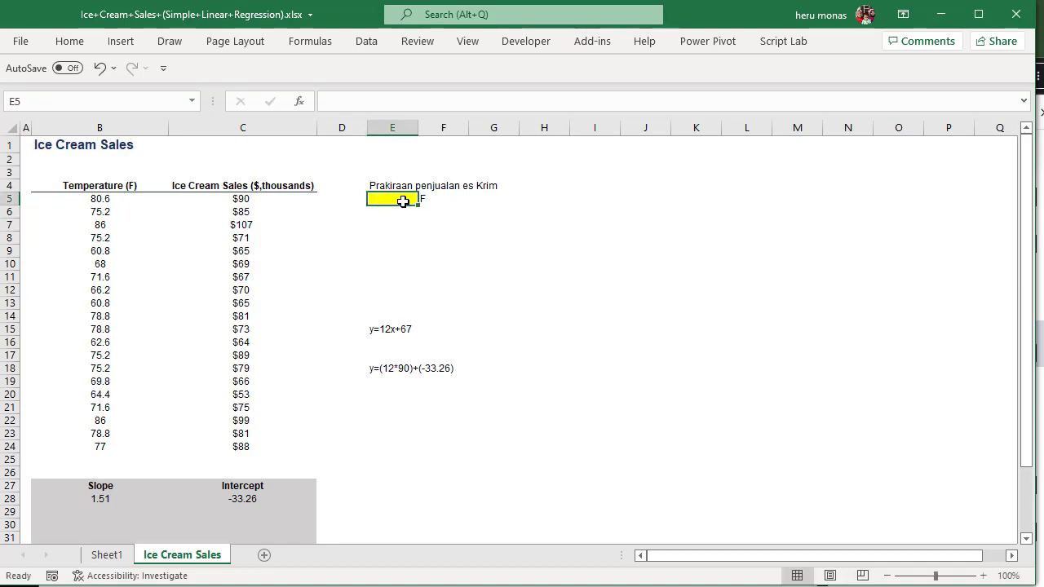
drag(400, 202, 412, 227)
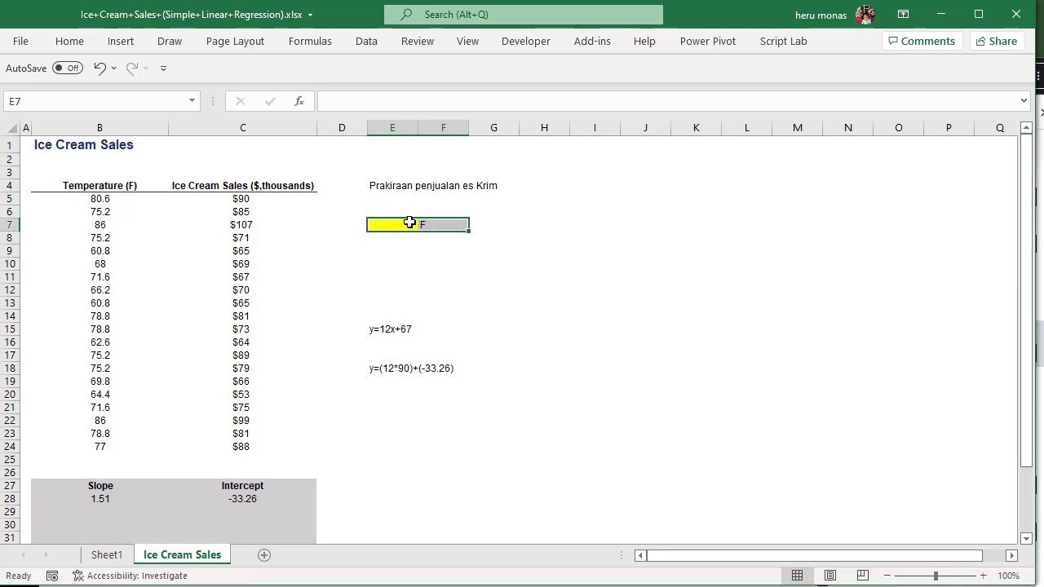
Enter the labels "Temeratur" in cell E6 and "Prognosa penjualan" in cell E9
click(399, 210)
text(Tem)
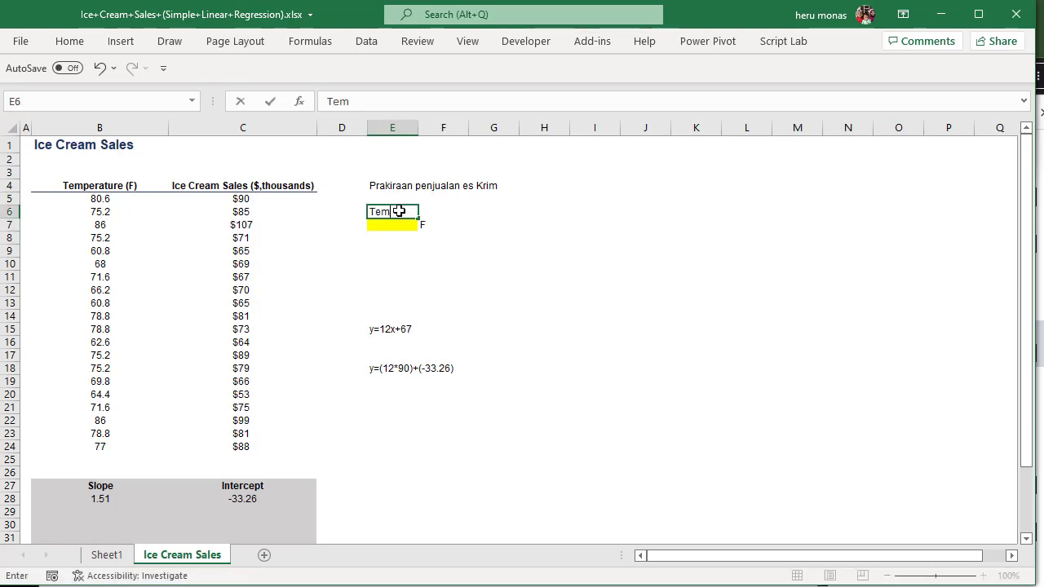
text(eratu)
key(Down)
key(Down)
key(Down)
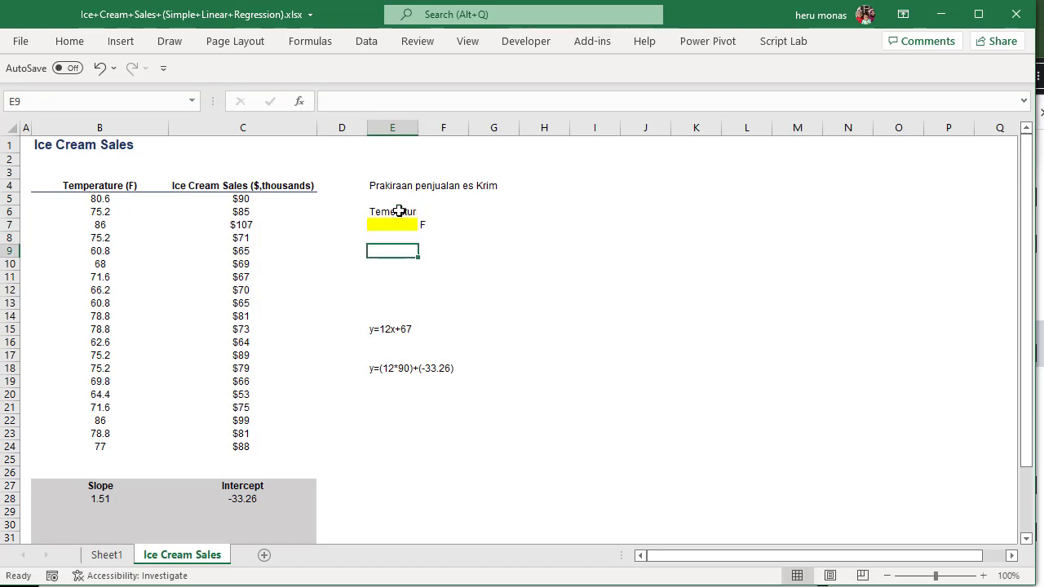
text(Progno)
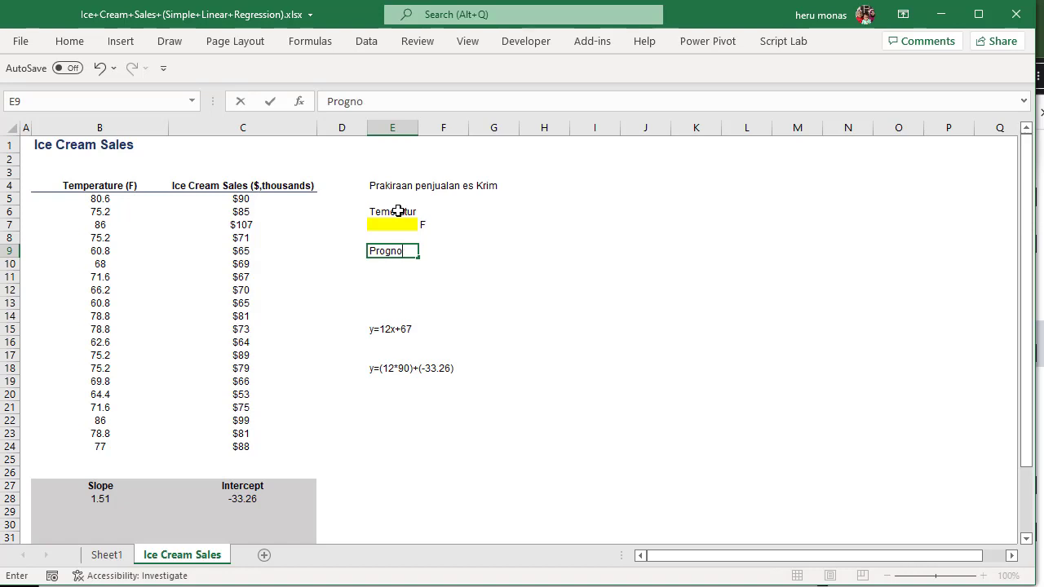
text(sa penjualan)
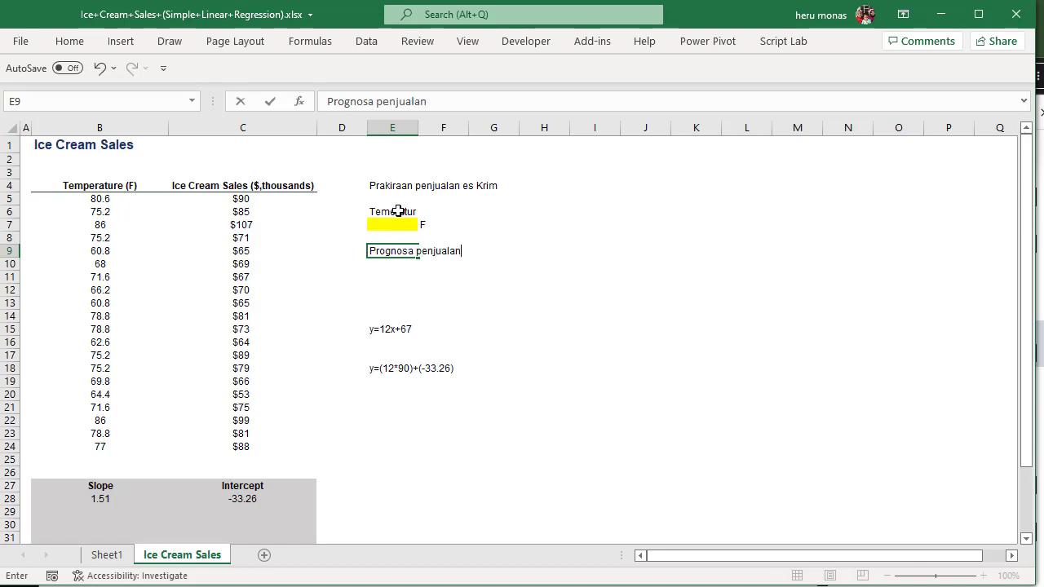
Fill cell E10, below the sales forecast label, with yellow
click(398, 264)
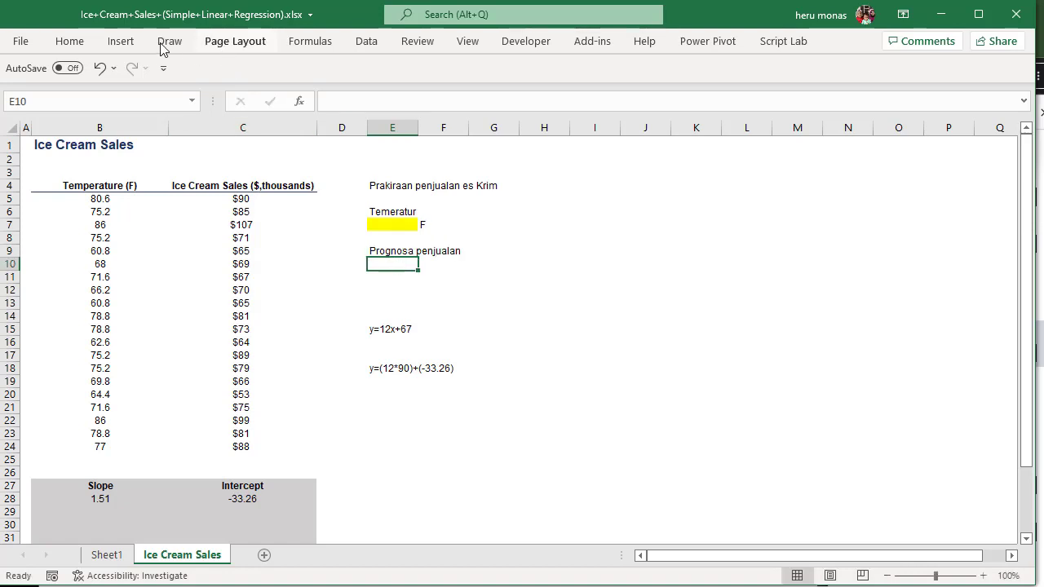
click(69, 41)
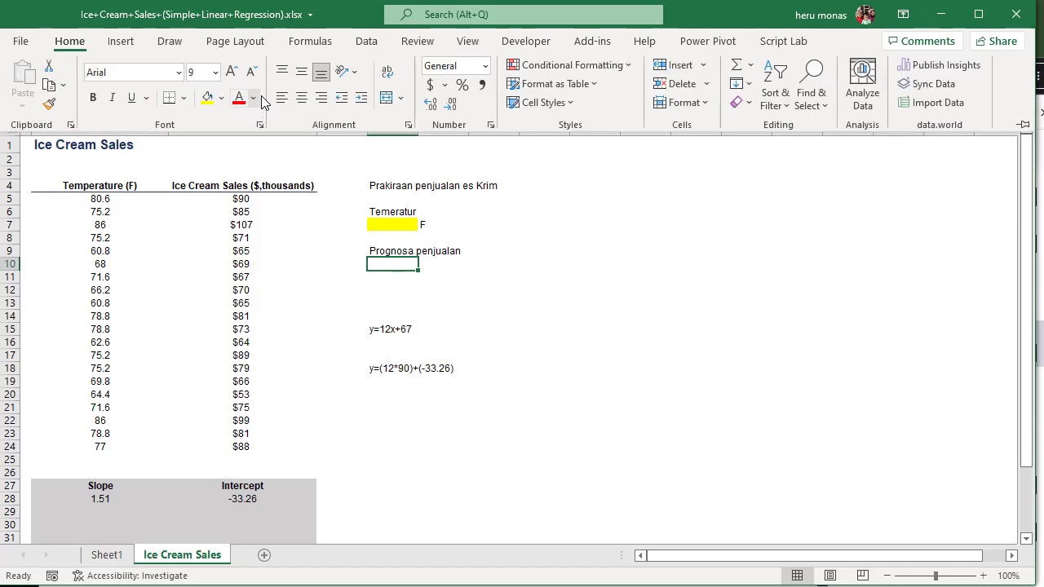
click(207, 97)
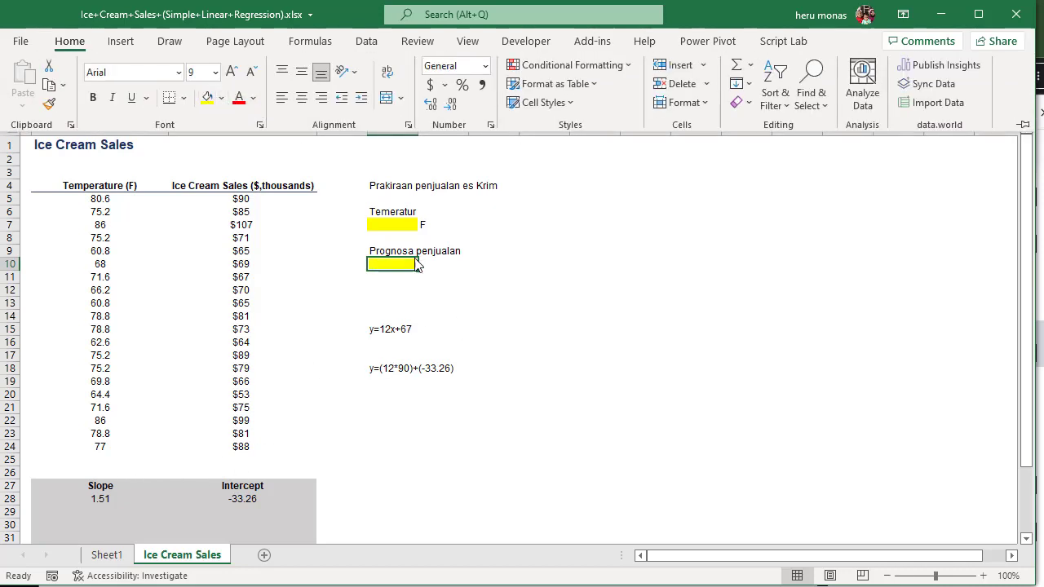
Correct the spelling of the label in cell E6 to "Temperatur"
click(394, 213)
click(393, 214)
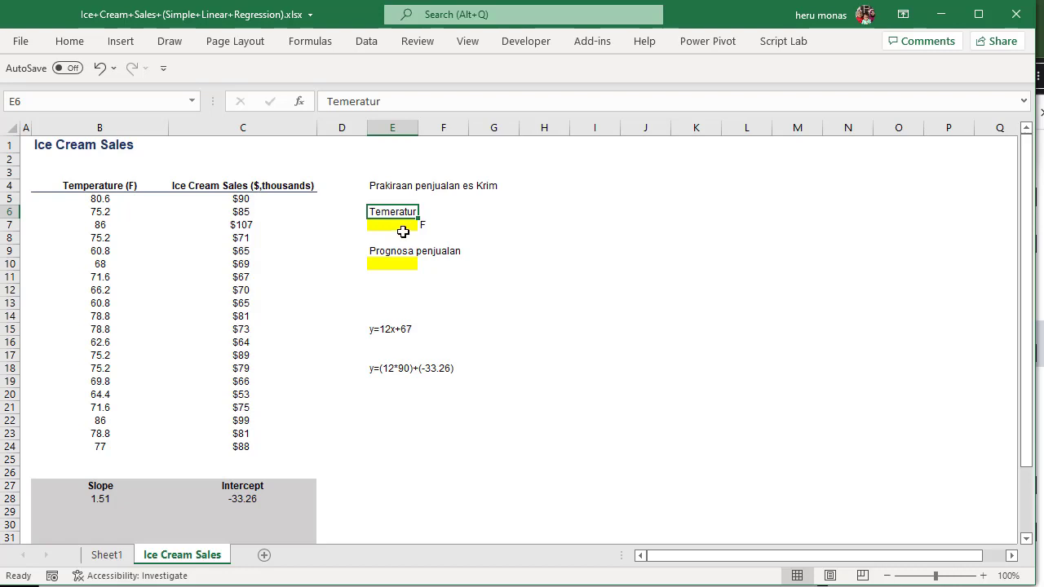
double_click(394, 213)
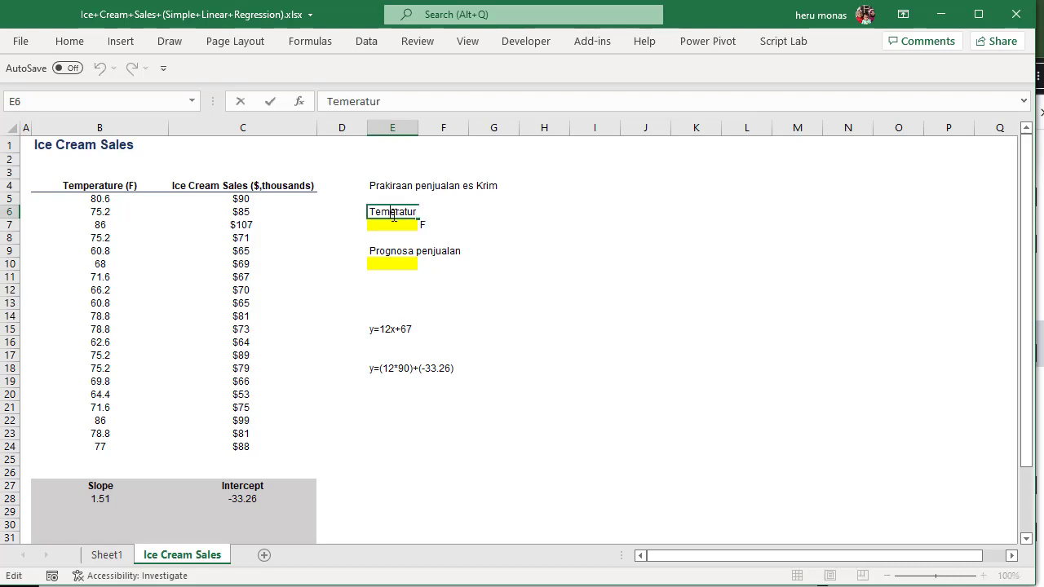
text(p)
click(438, 292)
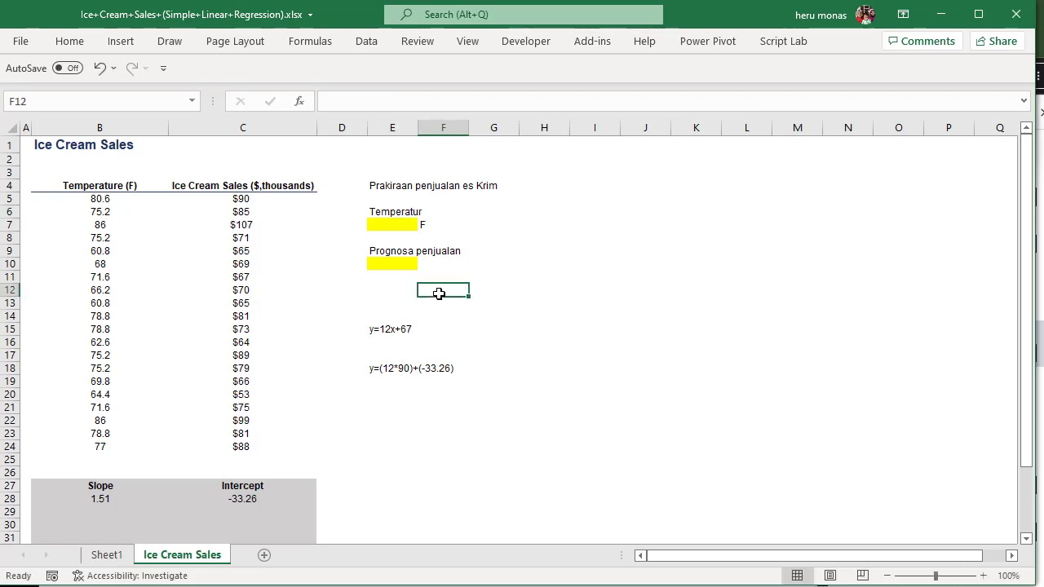
Build a LINEST formula in E10 with known y's C5:C24, known x's B5:B24, the constant omitted and statistics set to TRUE
click(401, 268)
text(=line)
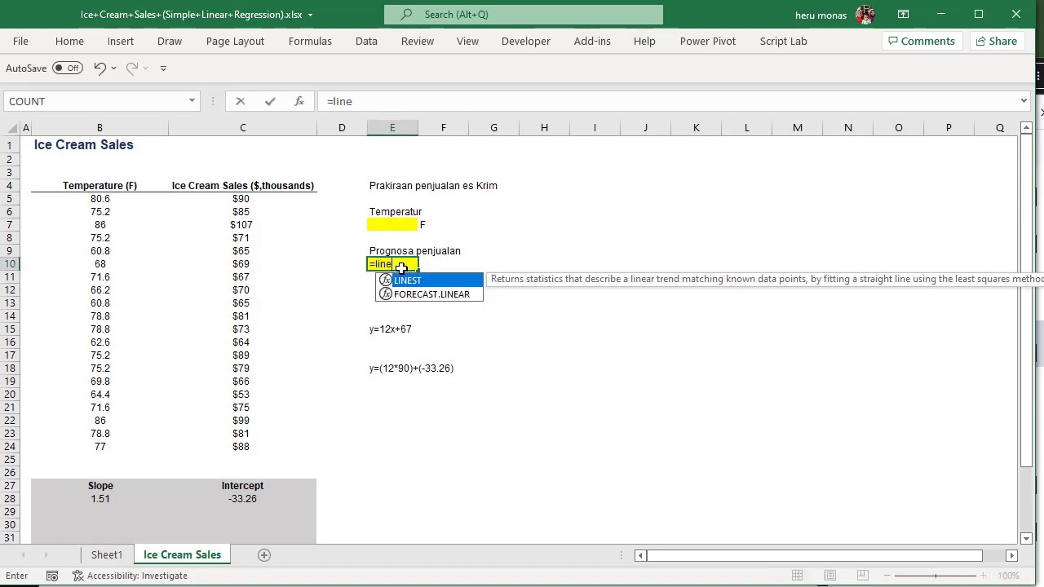
key(Tab)
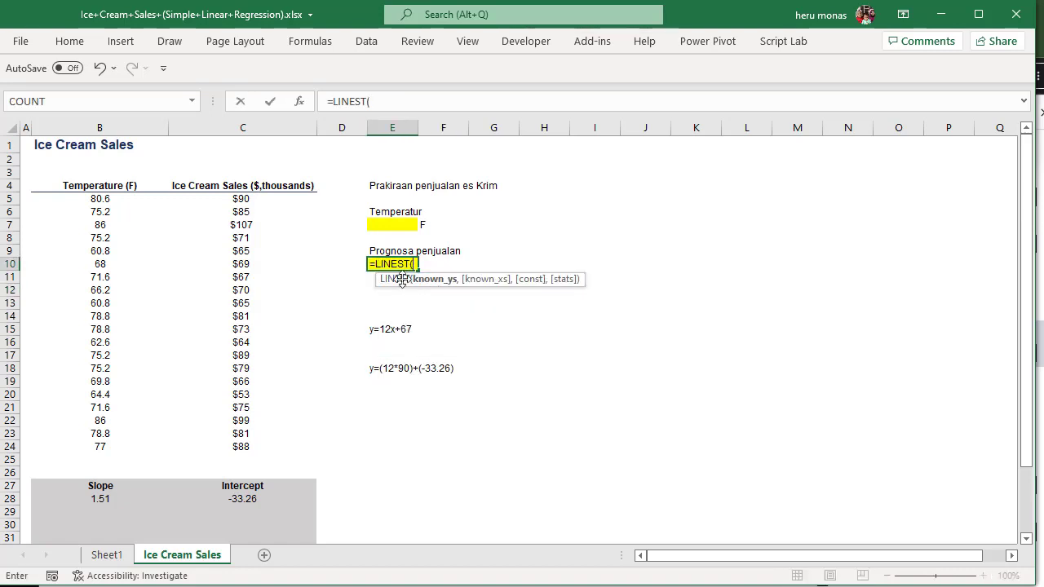
drag(244, 201, 238, 447)
text(,)
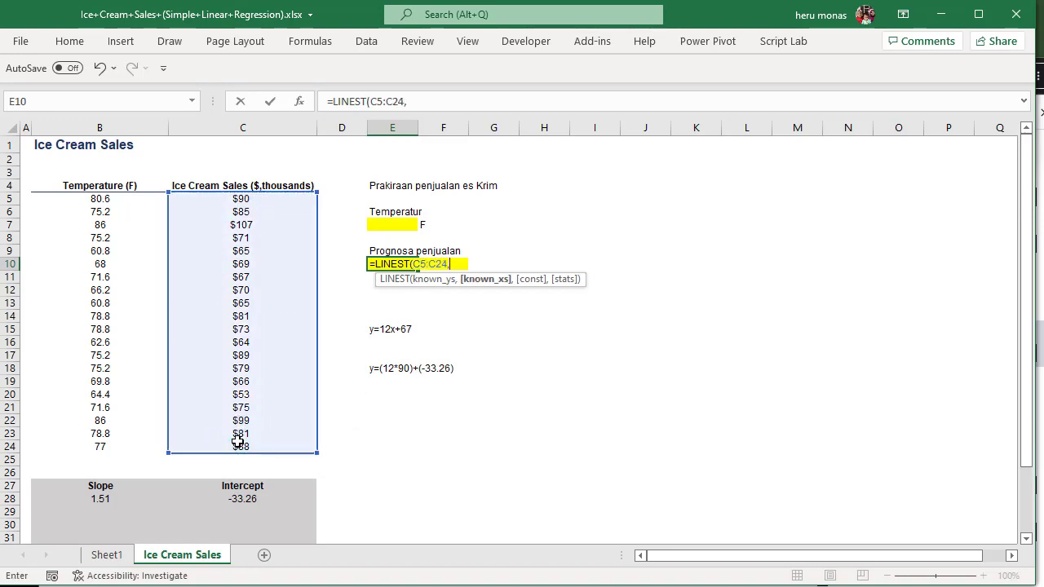
drag(128, 200, 101, 441)
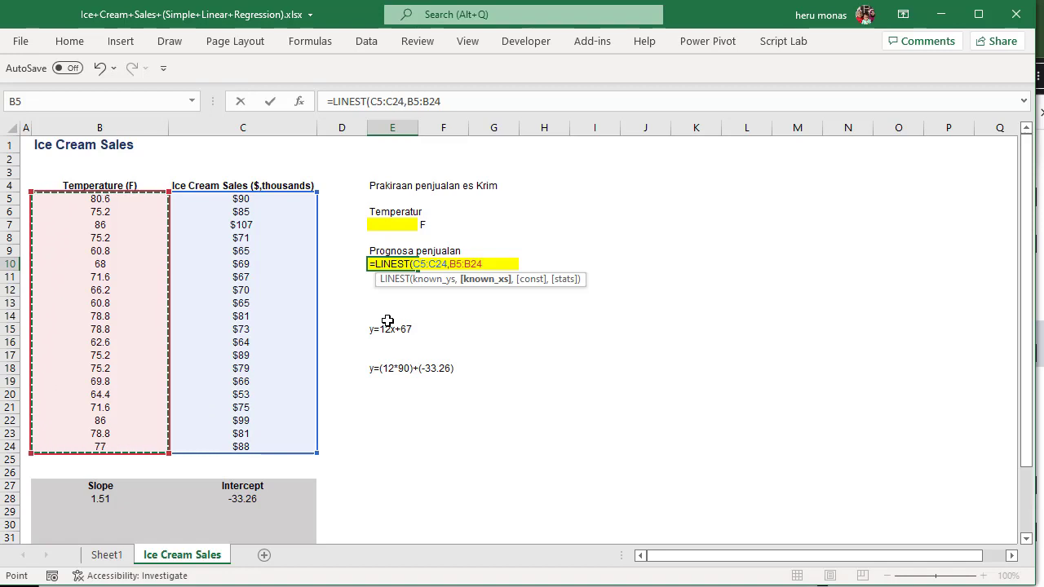
text(,)
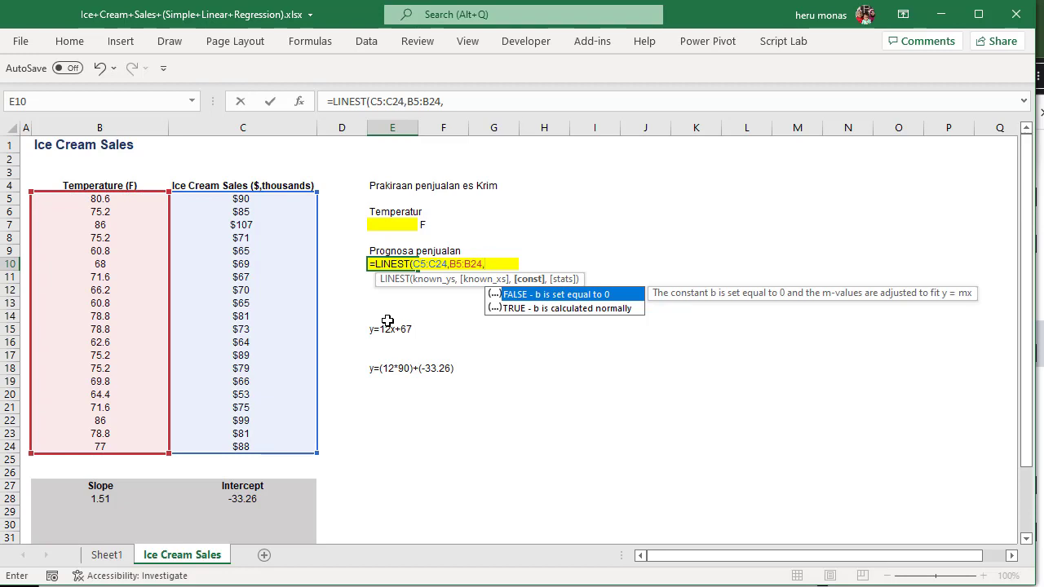
text(,)
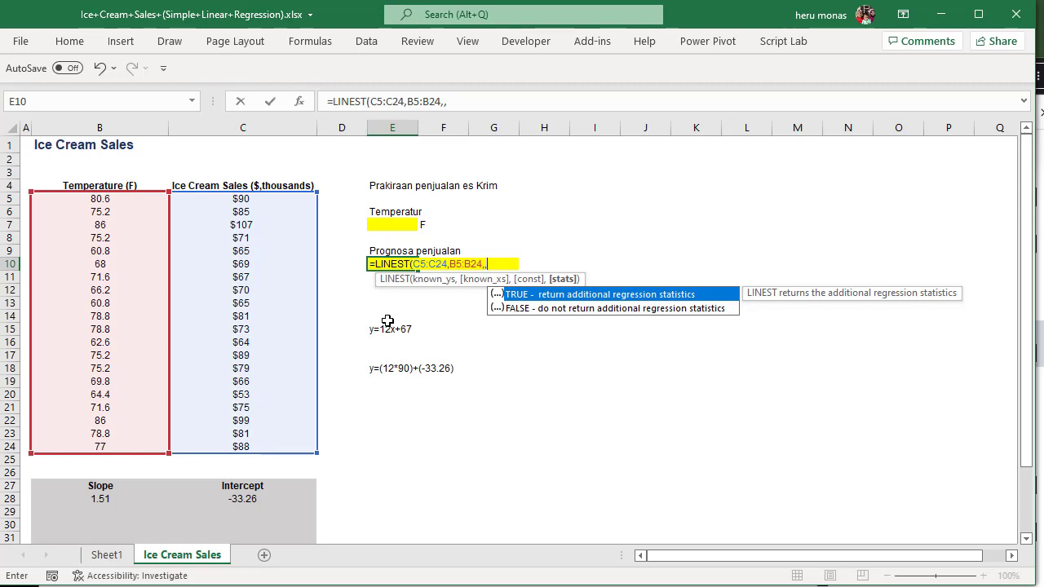
key(Tab)
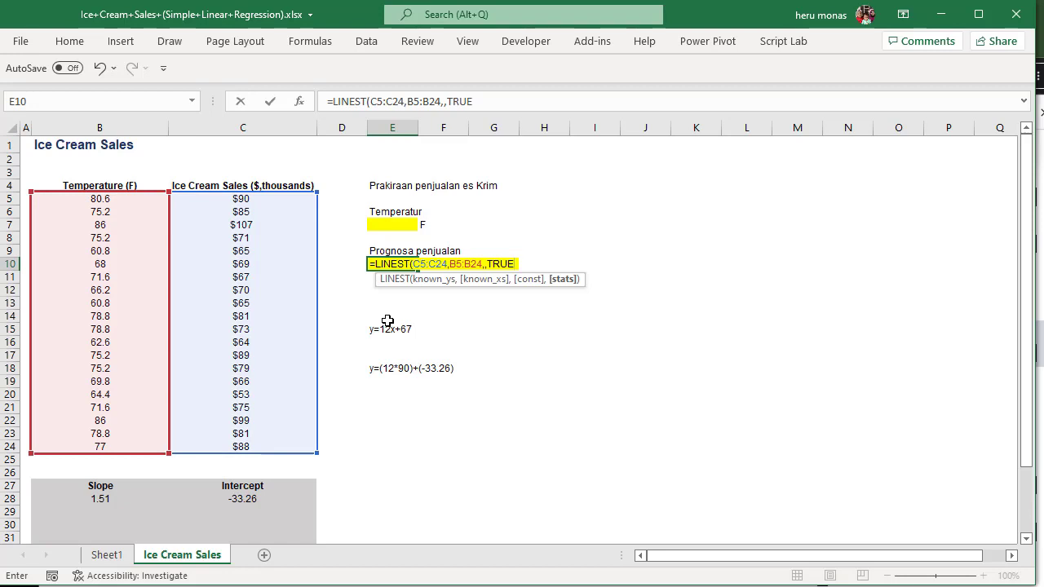
Try to add temperature cell E7 as an extra argument after B5:B24 in the E10 LINEST formula
click(484, 264)
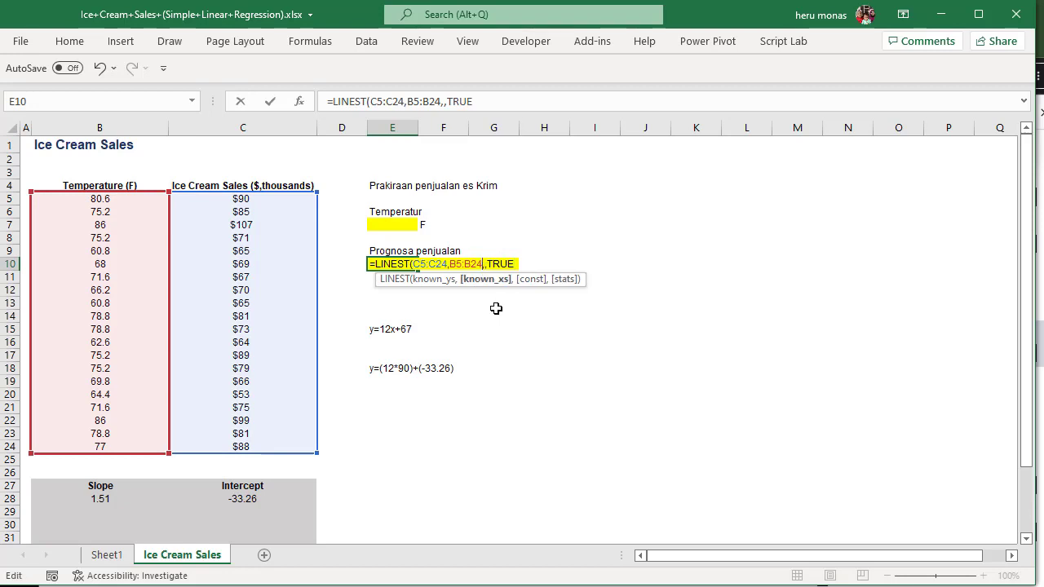
text(,)
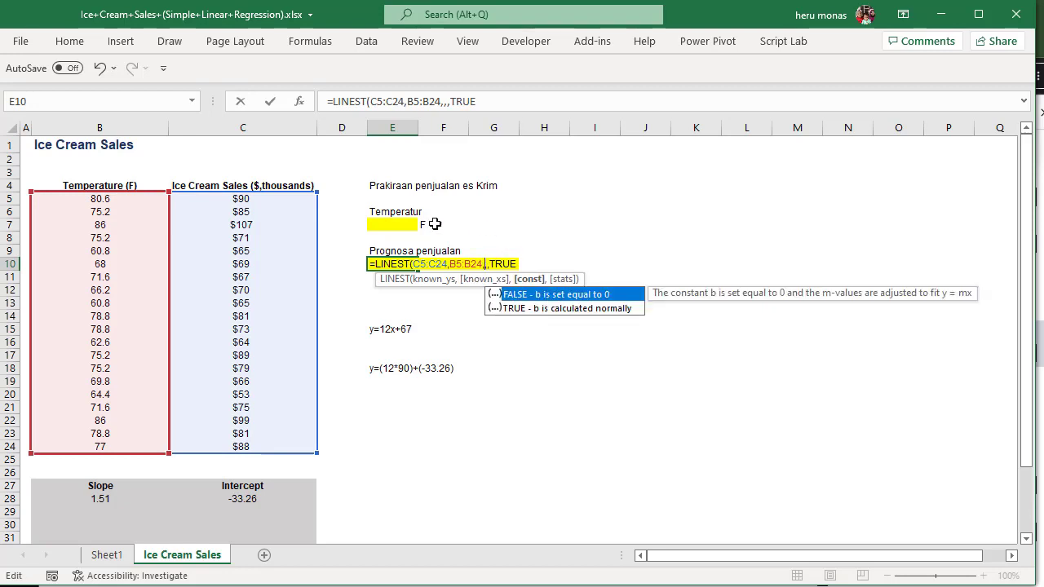
click(408, 227)
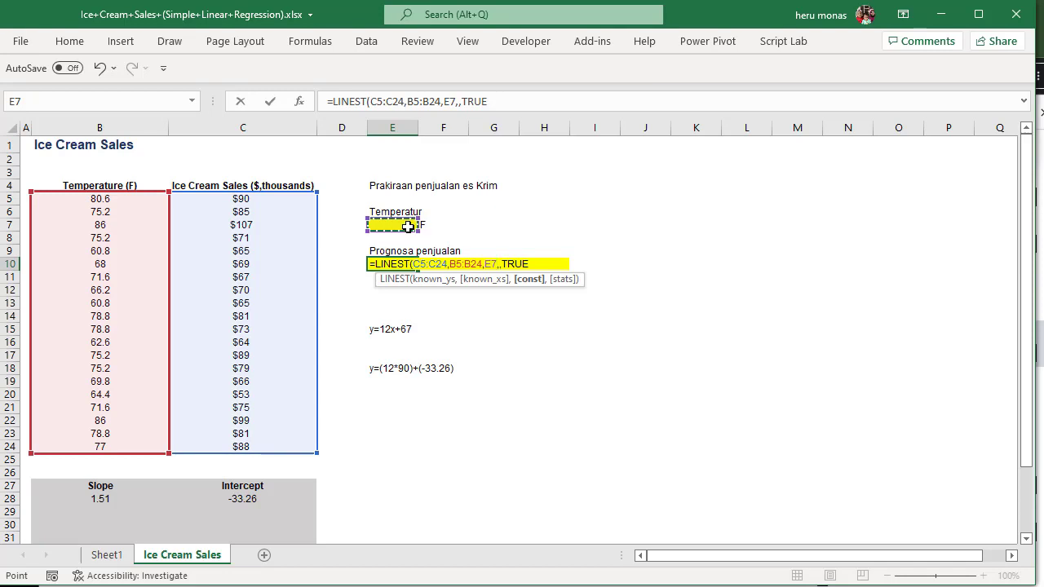
key(Return)
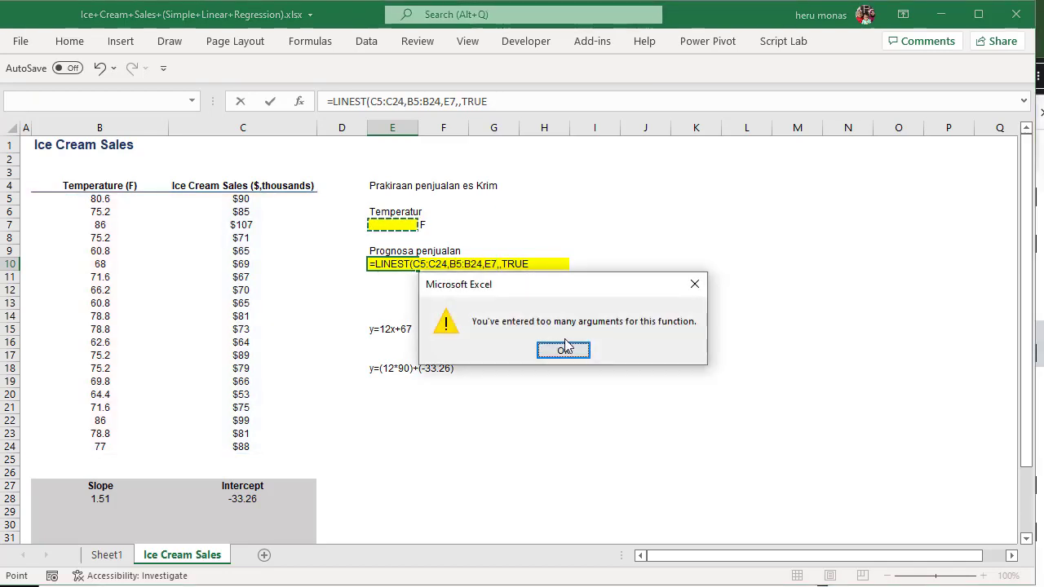
click(564, 350)
Shorten the E10 formula to =LINEST(C5:C24,B5:B24,E7) and enter it
key(BackSpace)
key(BackSpace)
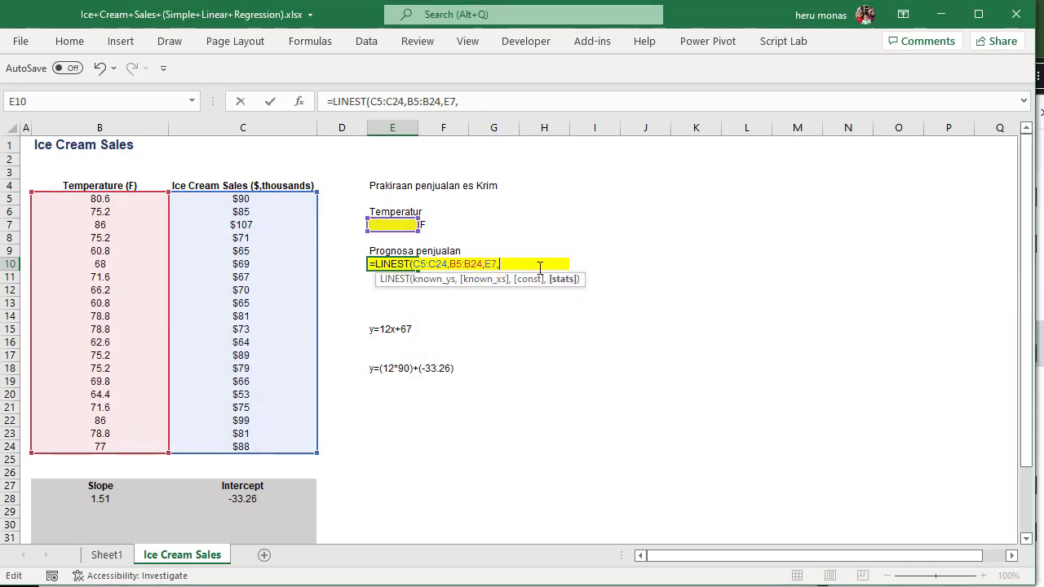
key(BackSpace)
key(BackSpace)
key(BackSpace)
key(BackSpace)
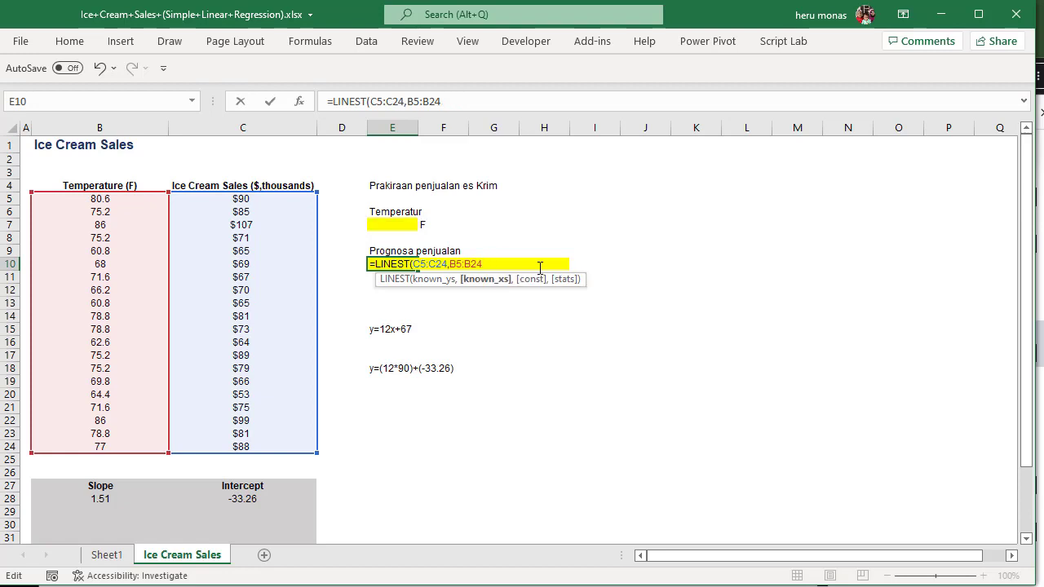
text(,)
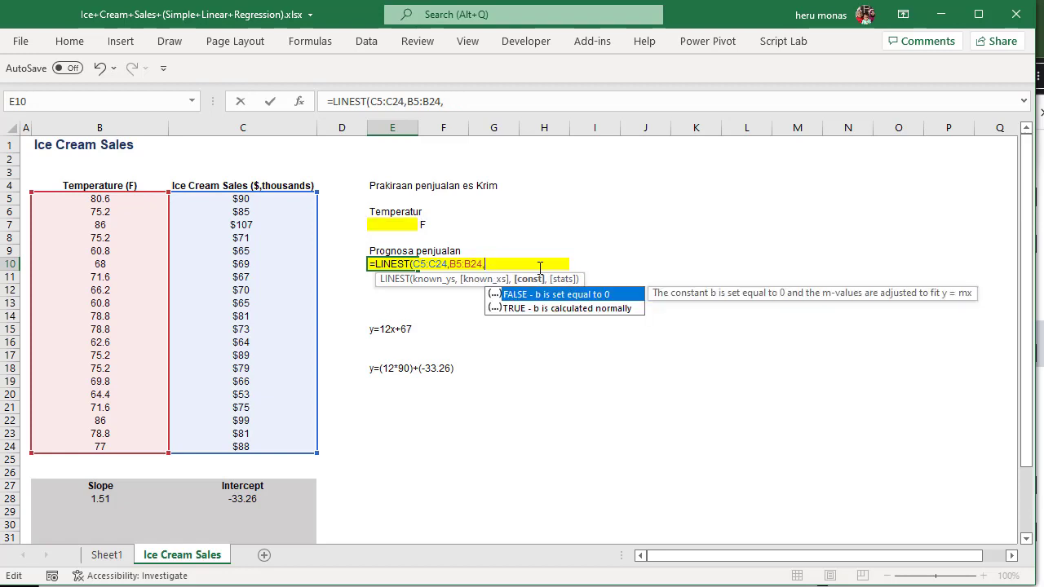
click(404, 223)
text())
key(Return)
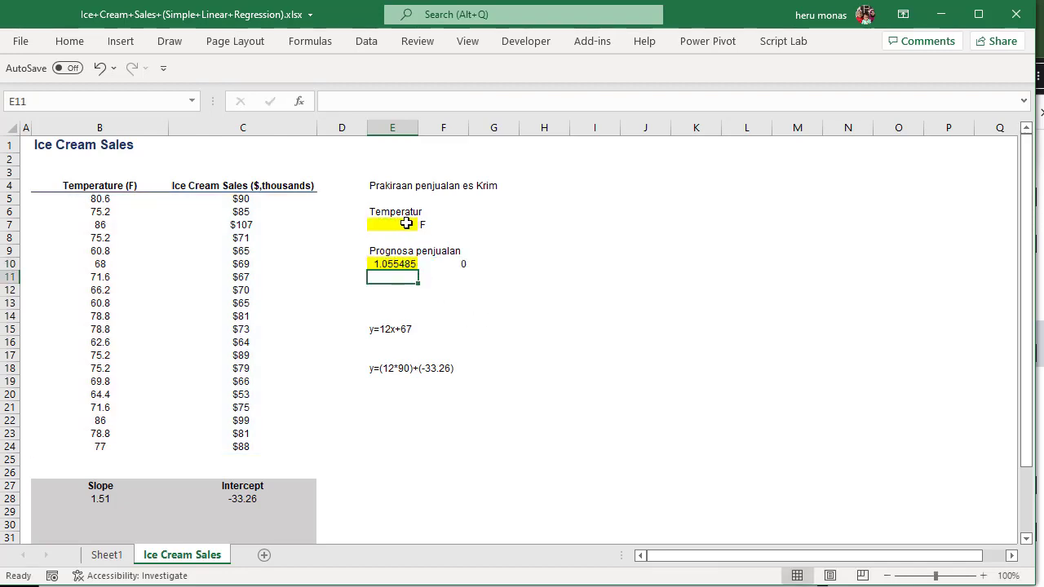
Enter a temperature of 81 in the yellow cell E7
click(447, 263)
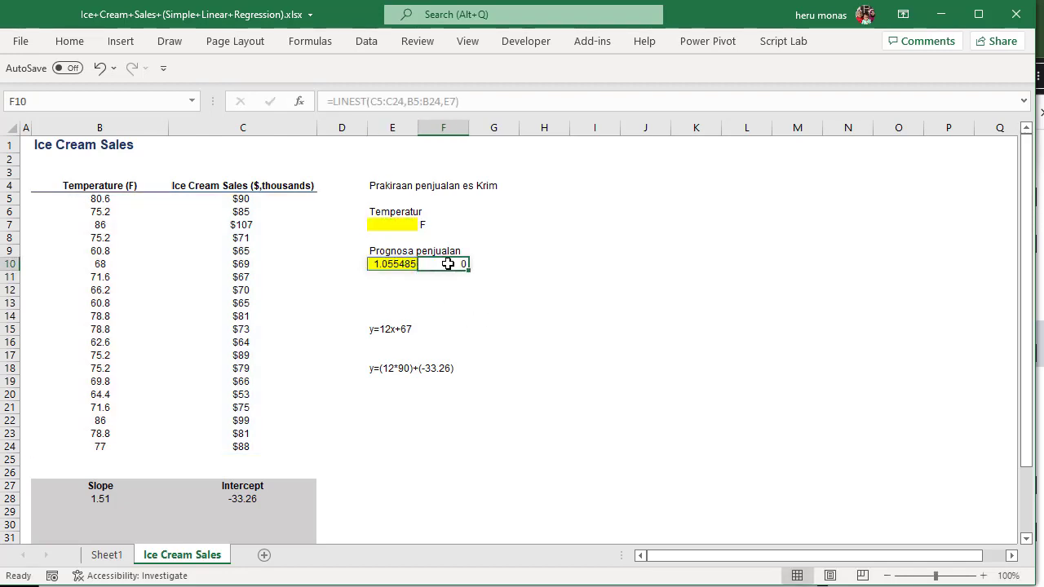
click(472, 298)
drag(472, 298, 405, 221)
click(406, 223)
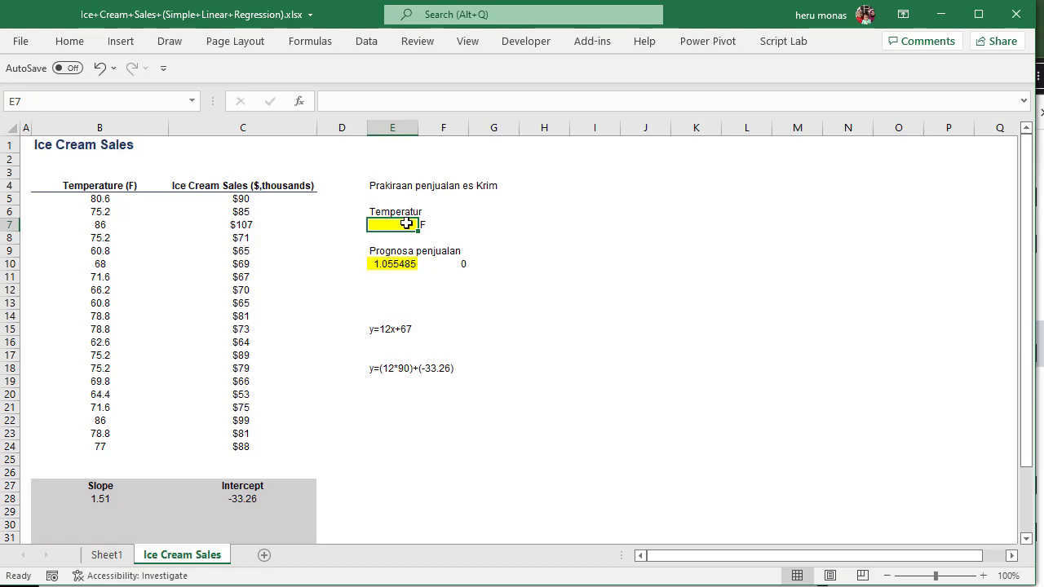
text(8)
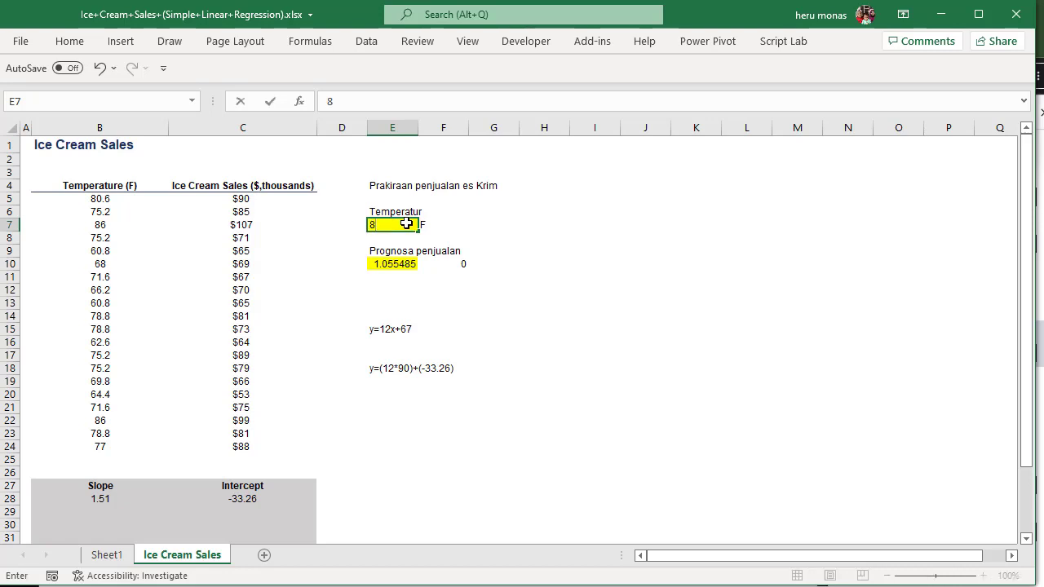
text(0)
key(Return)
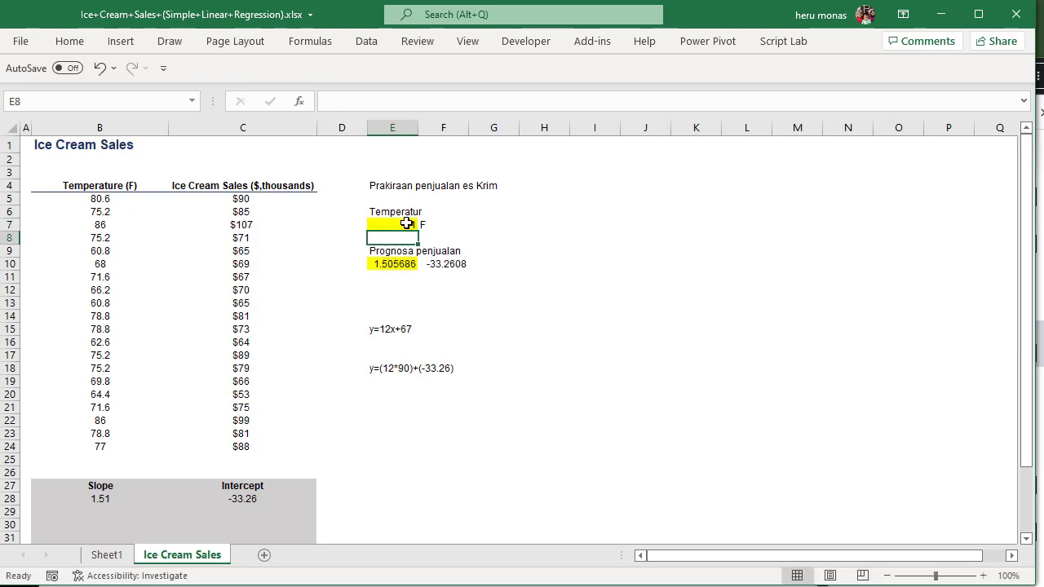
Clear the LINEST output from cells E10:F11 and inspect the intercept in C28 and the slope in B28
drag(408, 263, 455, 273)
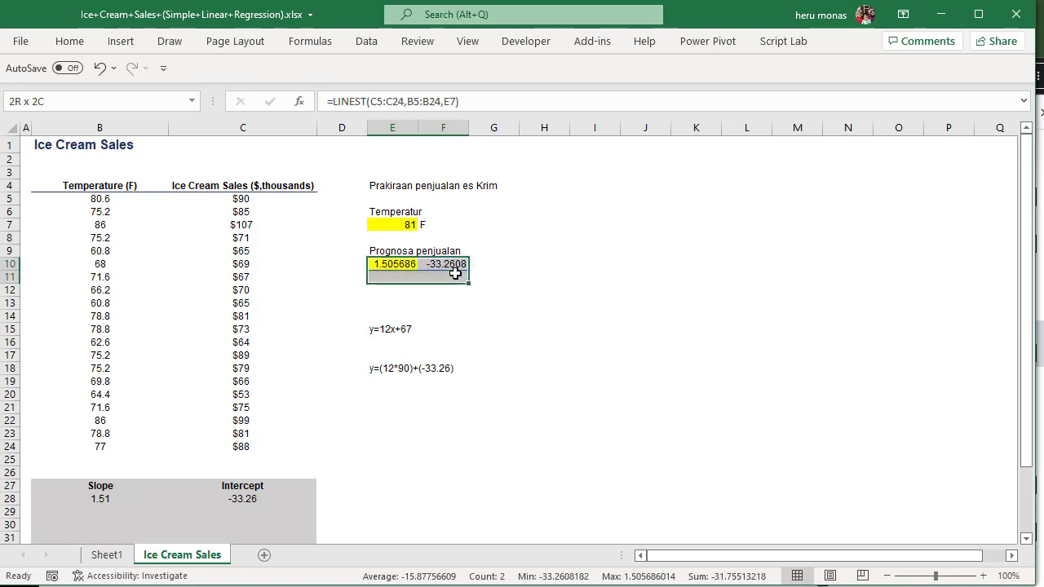
key(Delete)
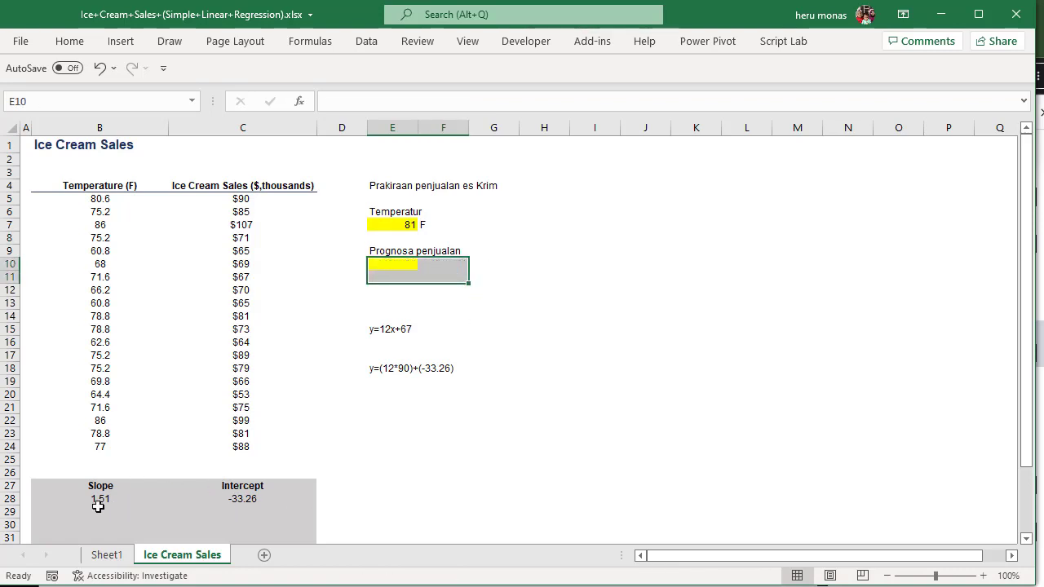
click(248, 499)
click(93, 495)
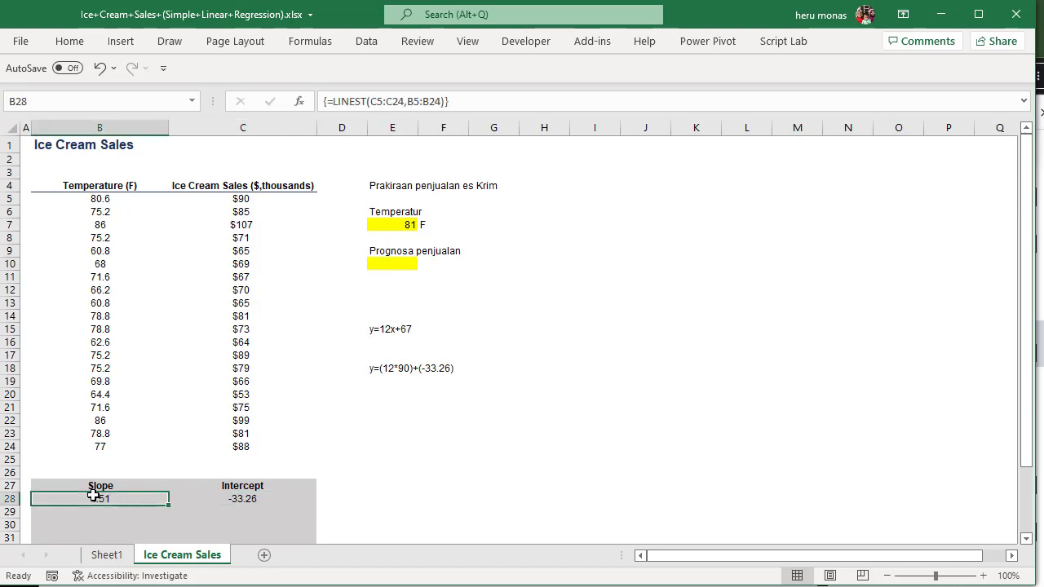
Enter =FORECAST(E7,C5:C24,B5:B24) in E10 to predict ice cream sales for the temperature in E7
click(393, 261)
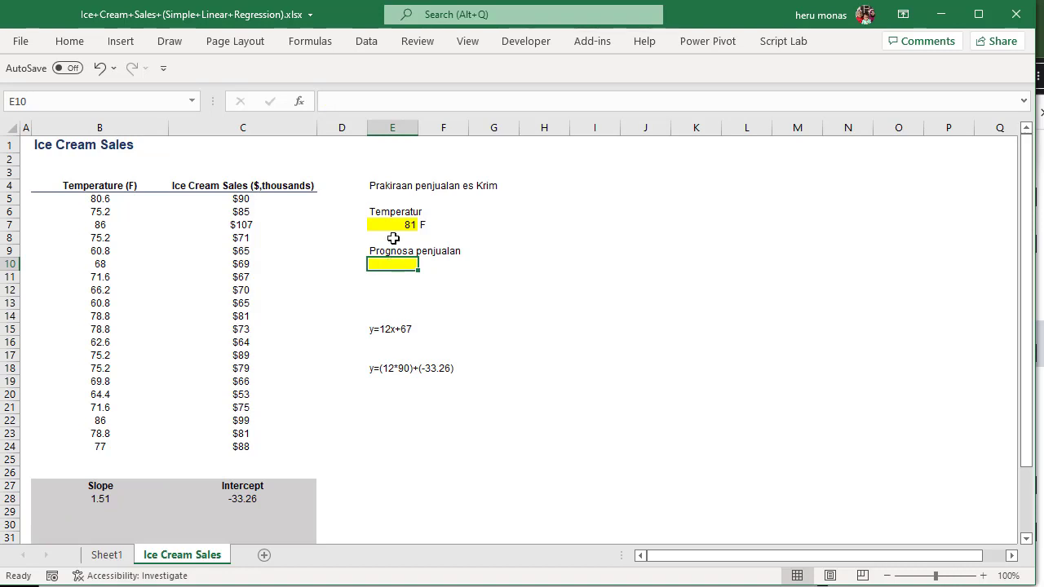
text(=for)
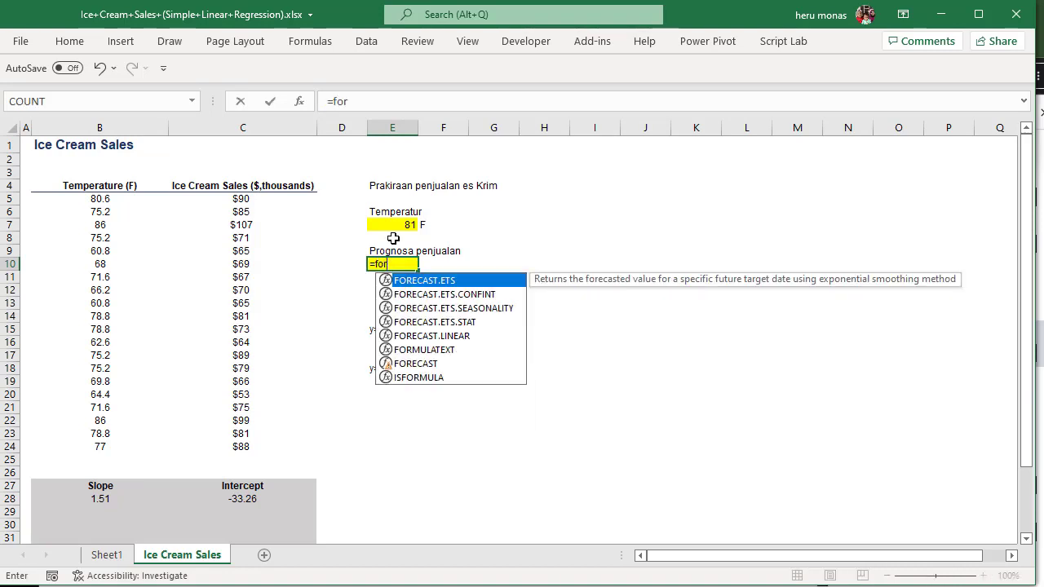
key(Tab)
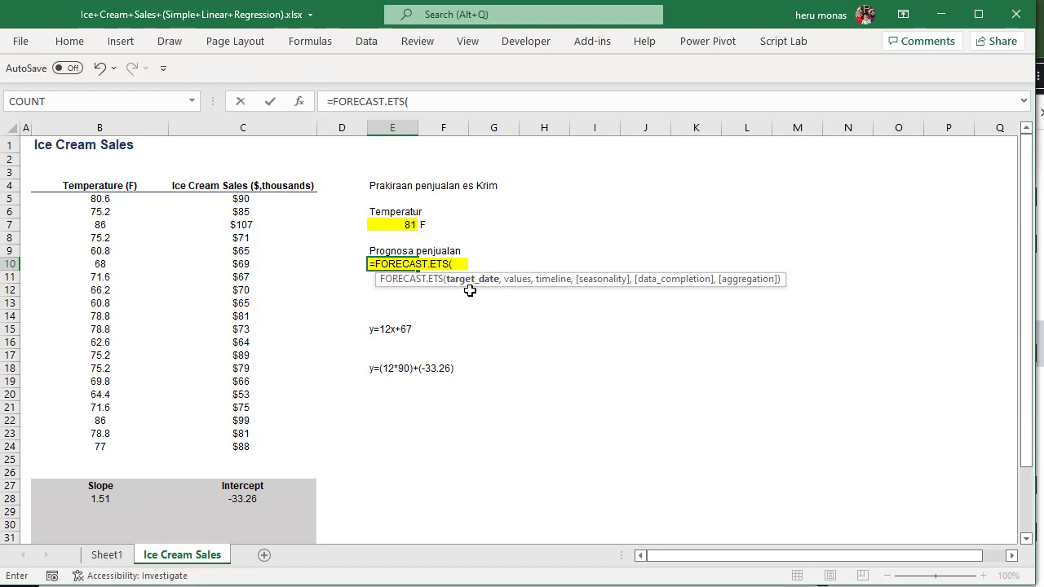
key(BackSpace)
key(BackSpace)
key(BackSpace)
key(BackSpace)
key(BackSpace)
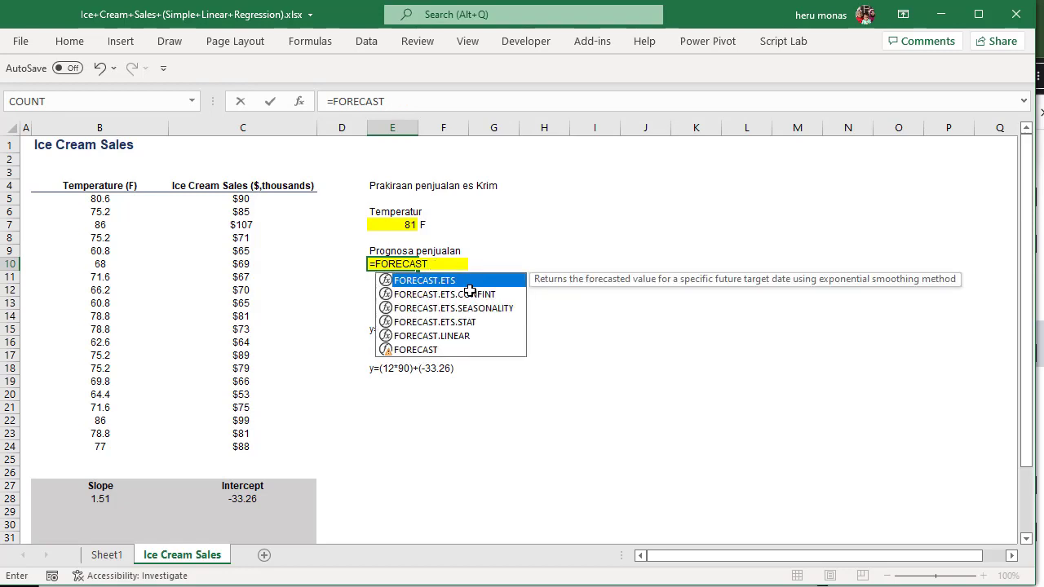
text(()
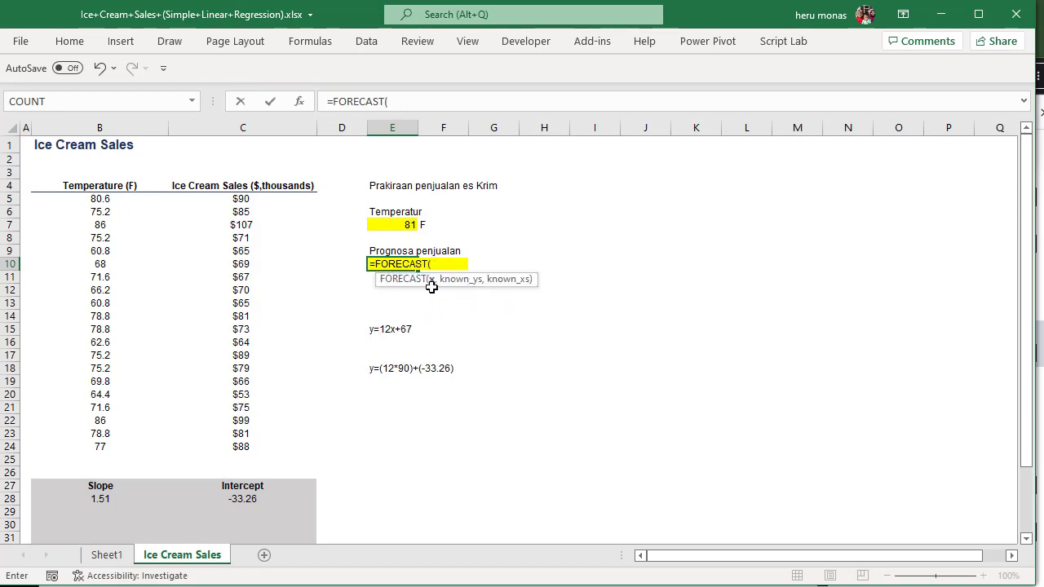
click(405, 224)
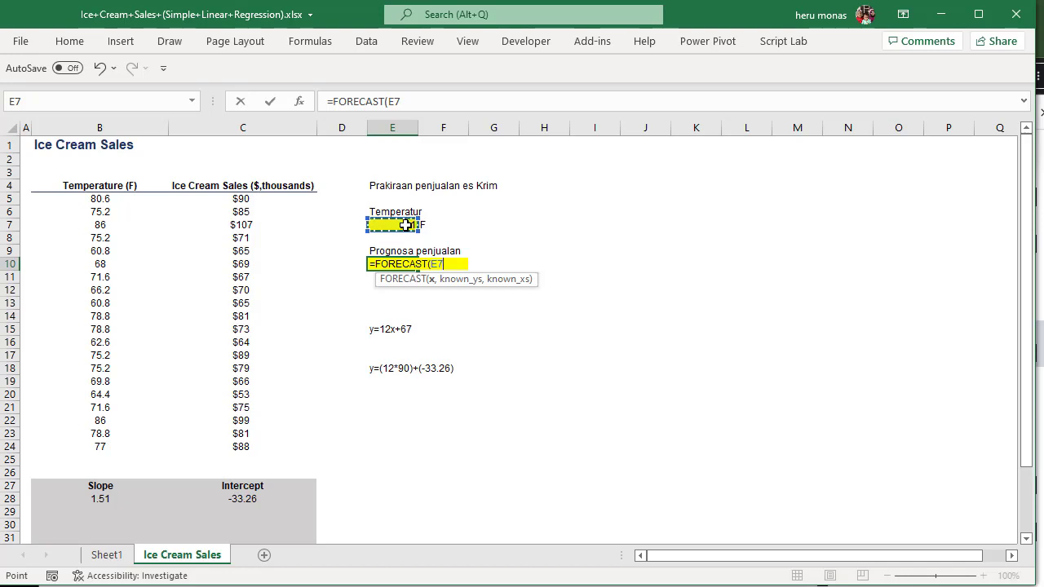
text(,)
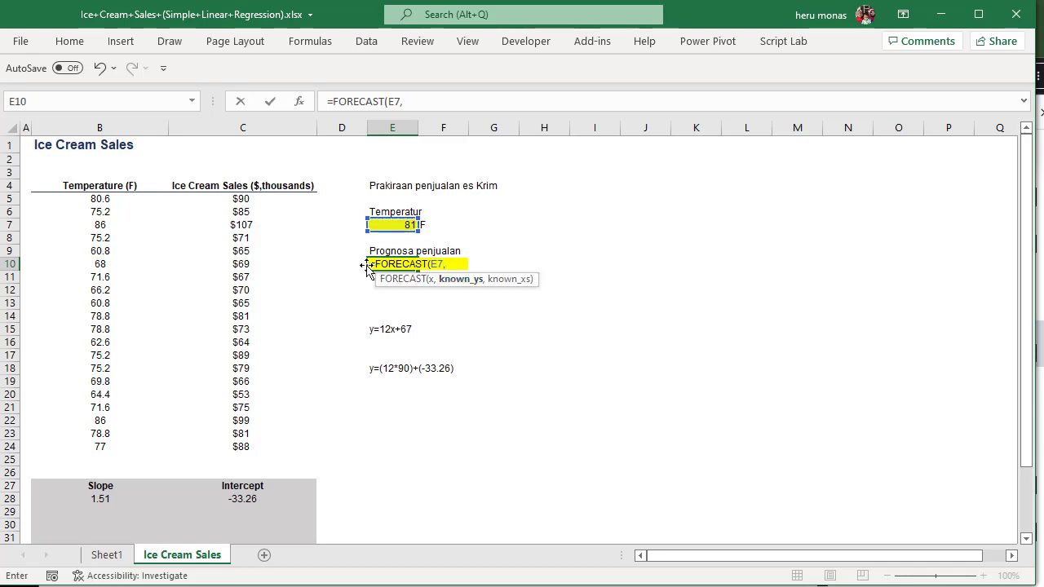
drag(240, 198, 238, 444)
text(,)
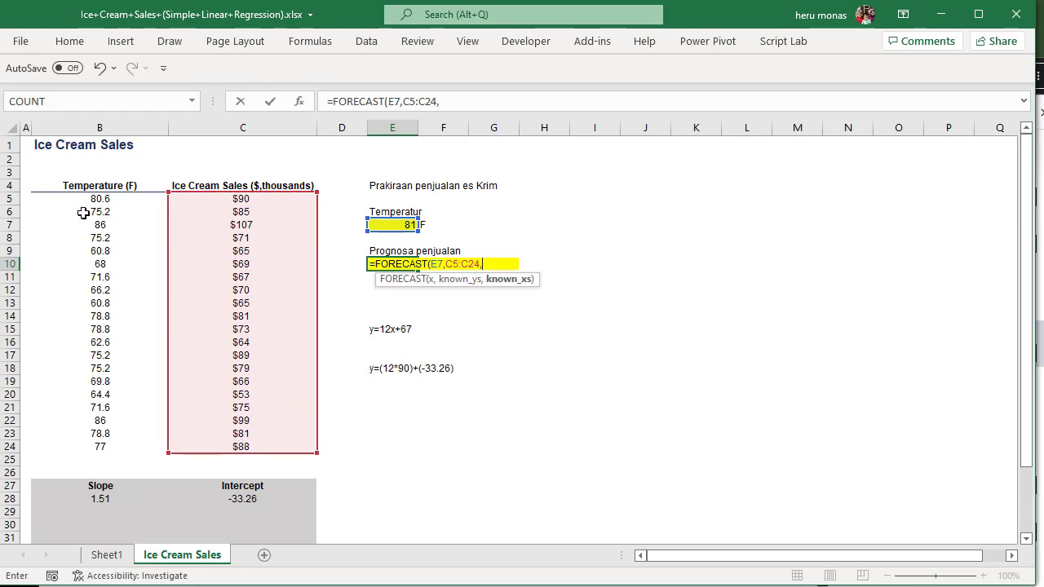
drag(99, 199, 99, 441)
text())
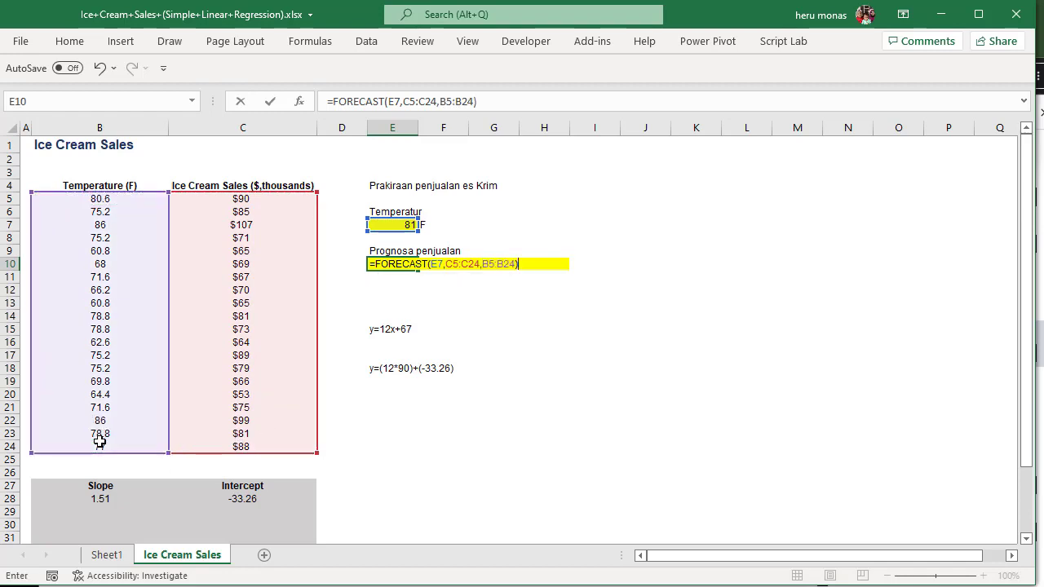
key(Return)
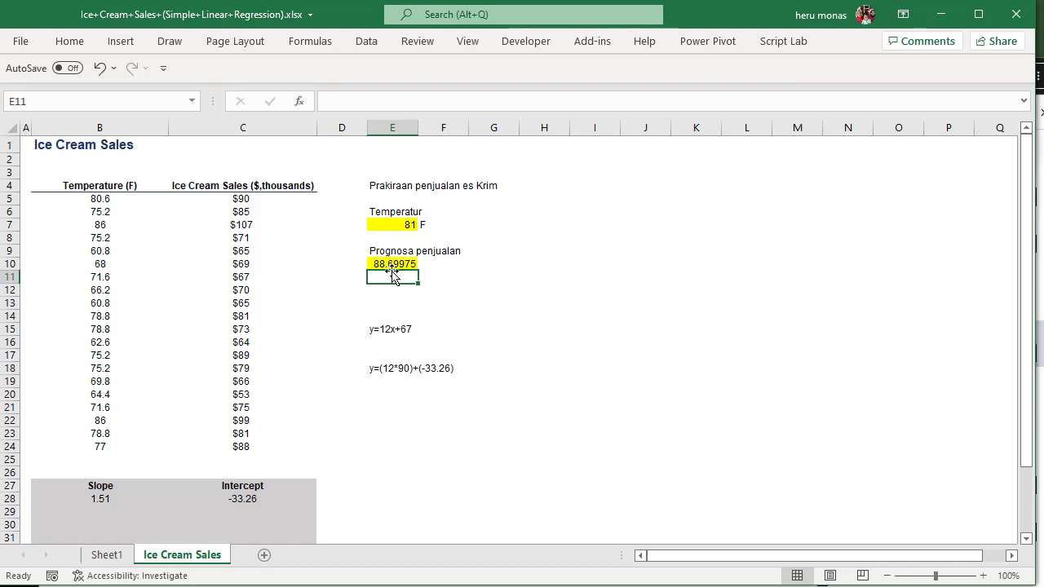
Compare the forecast in E10 with the temperature in B5 and the sales figure in C5
click(100, 200)
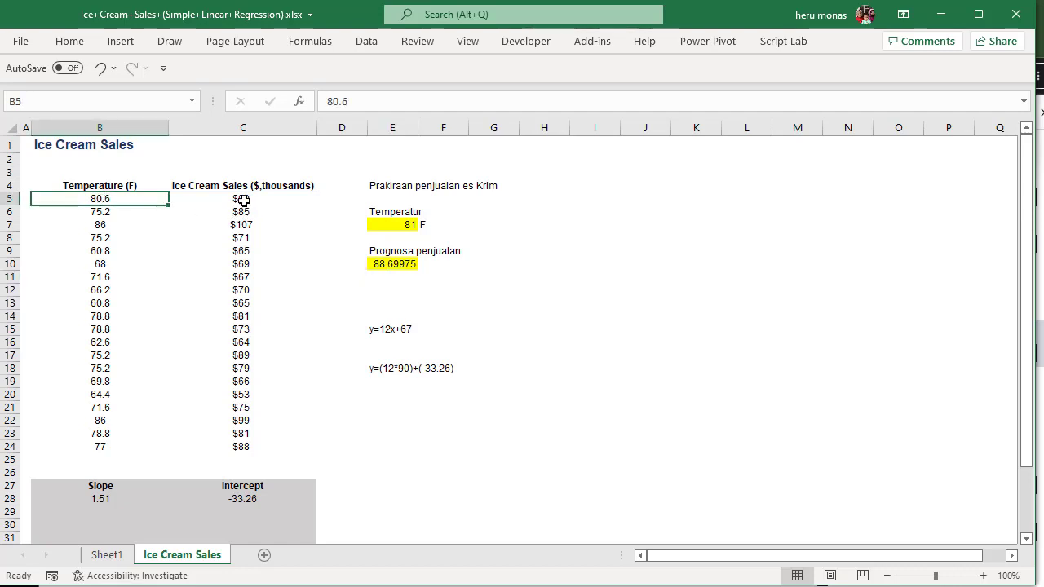
click(244, 199)
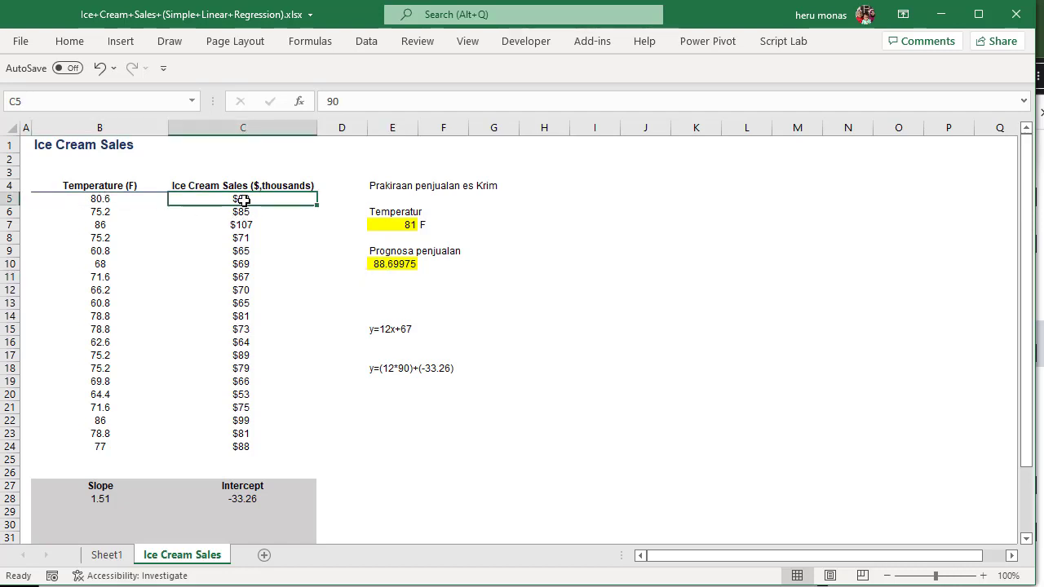
click(409, 266)
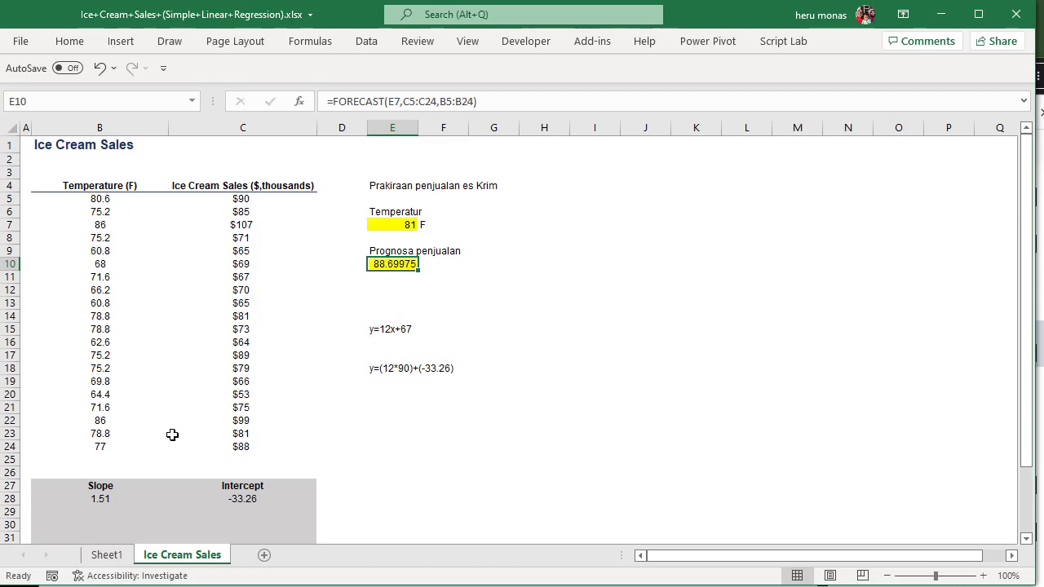
Check the R Square label and its value in the regression statistics on Sheet1
click(107, 555)
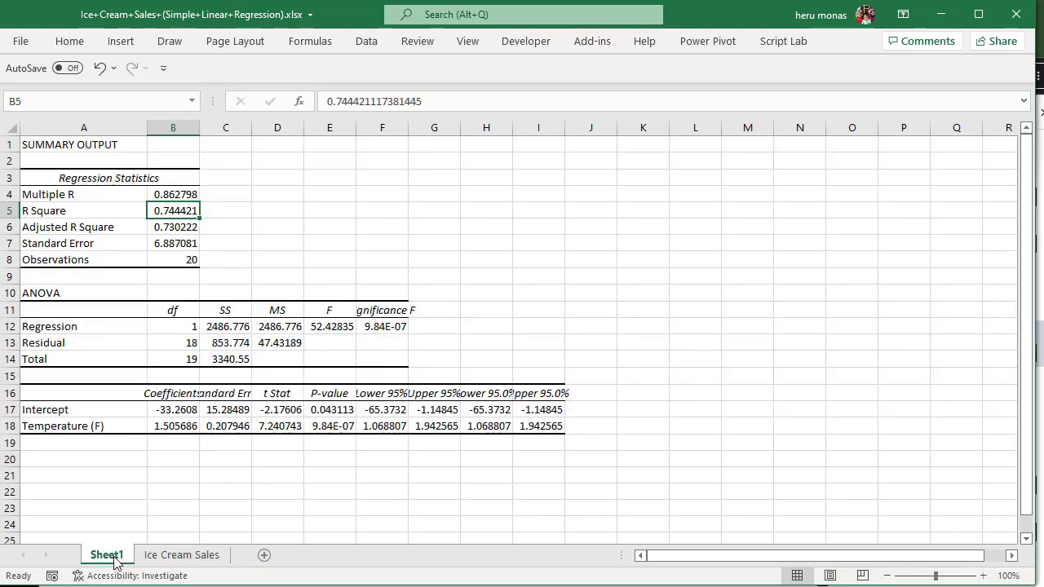
click(94, 216)
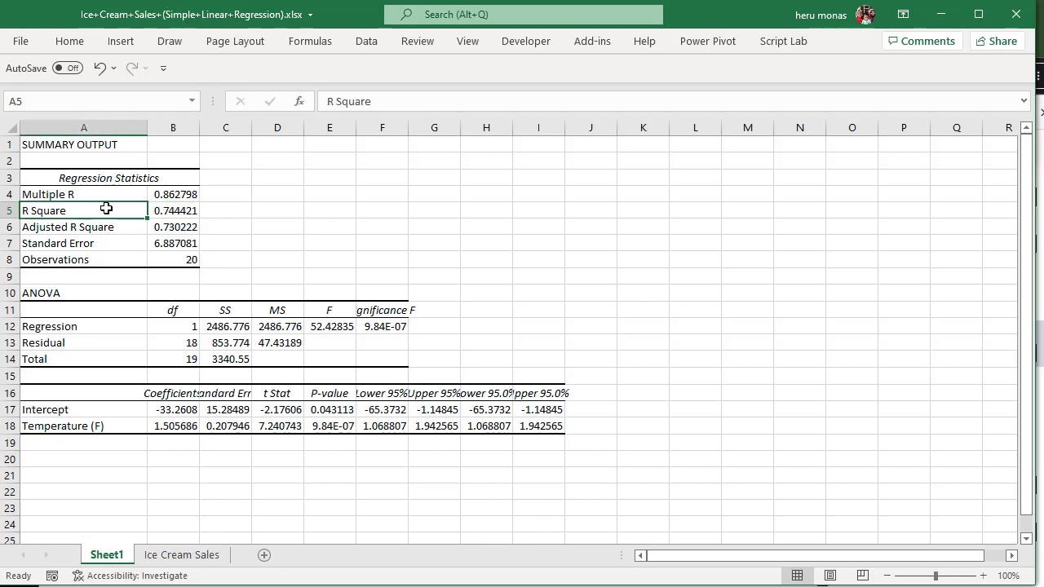
click(173, 216)
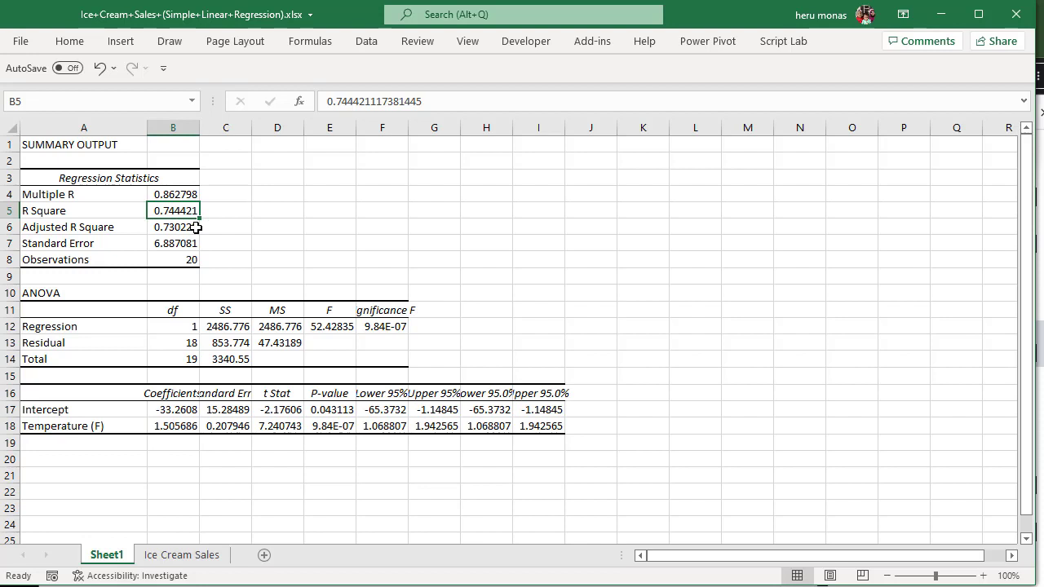
Set the temperature in E7 on the Ice Cream Sales sheet to 77 and inspect the forecast in E10
click(216, 554)
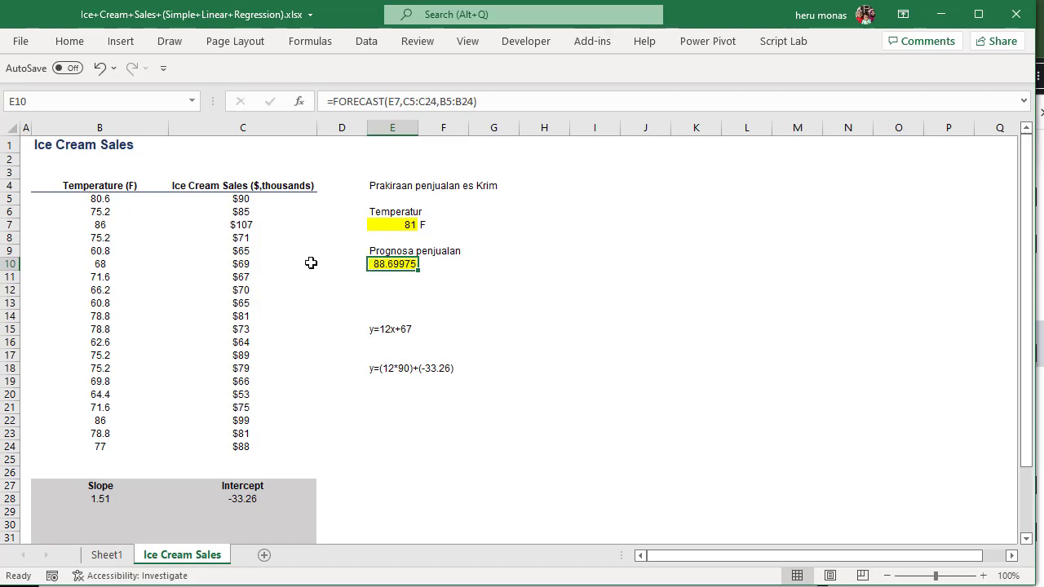
click(403, 229)
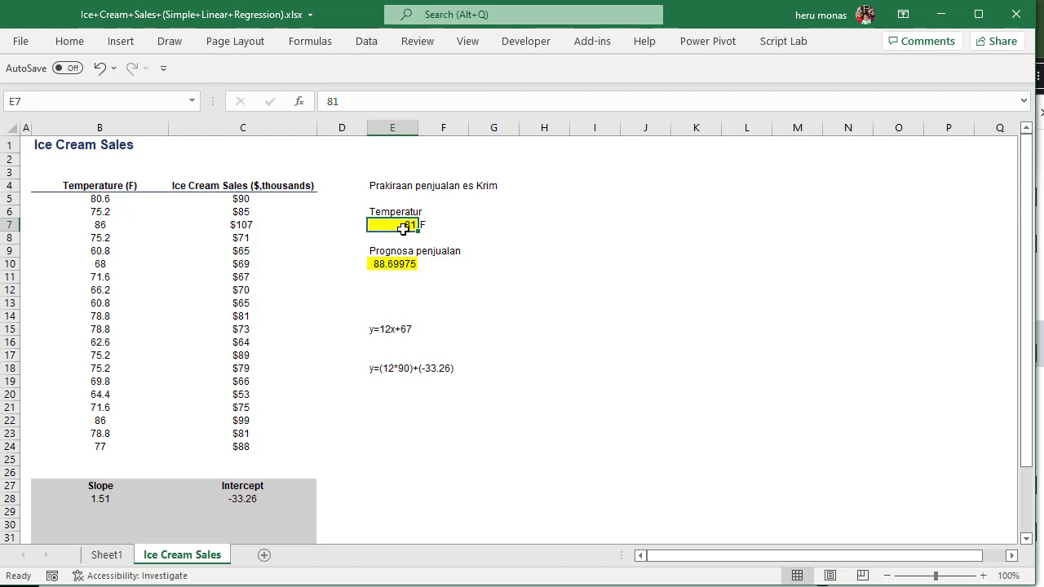
text(77)
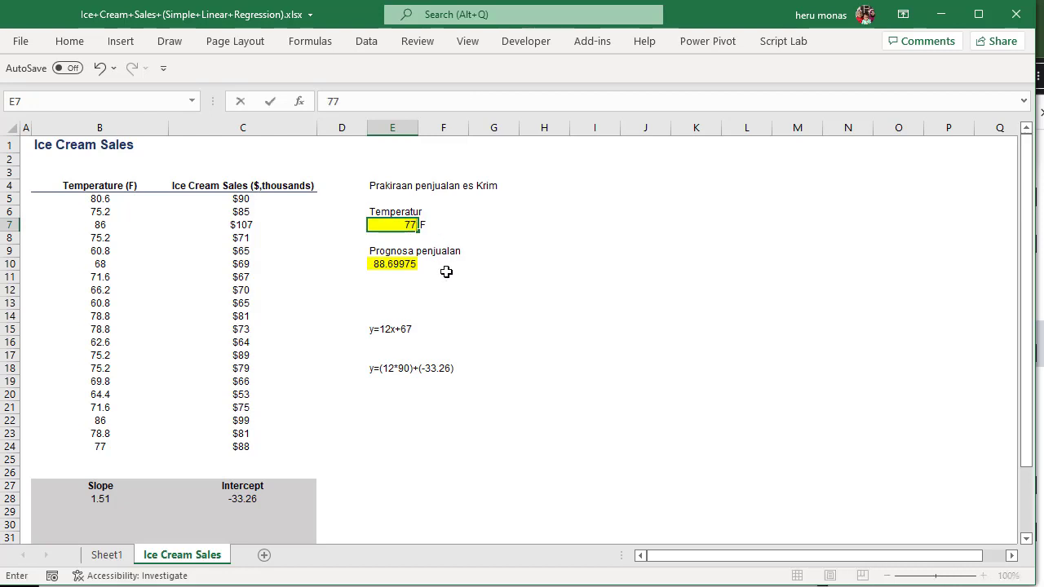
key(Return)
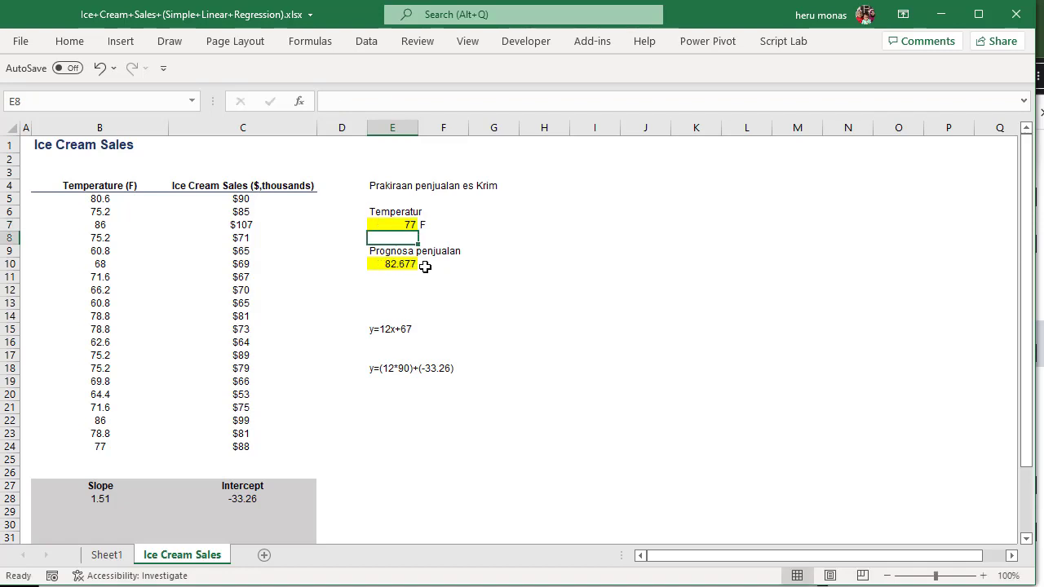
click(409, 265)
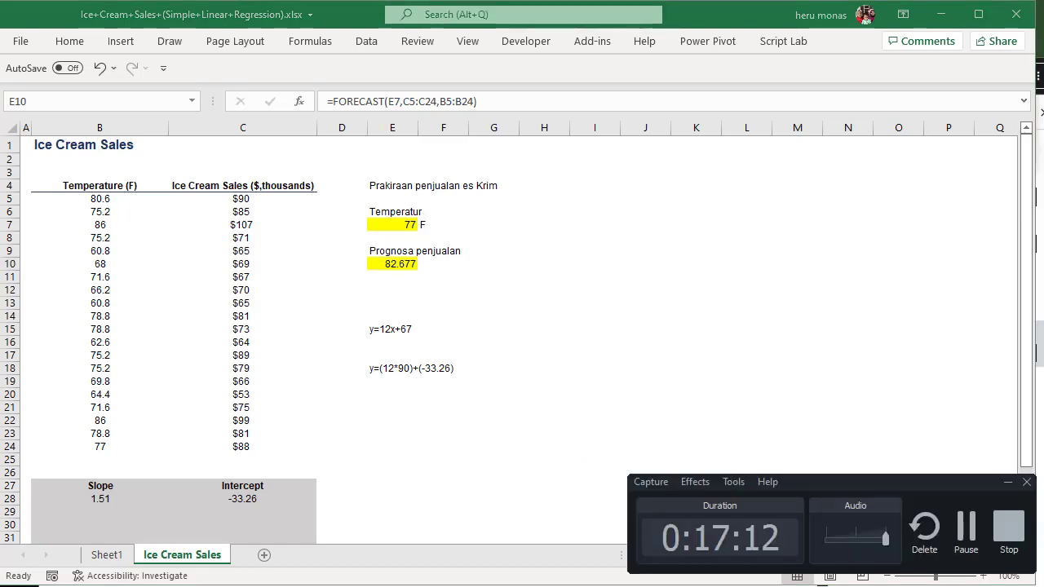
click(1016, 541)
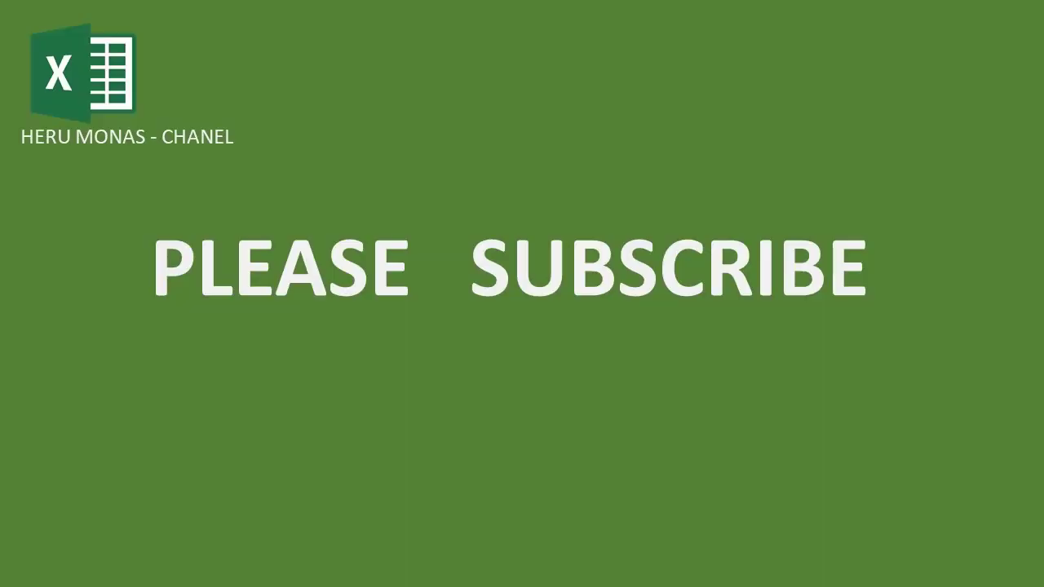